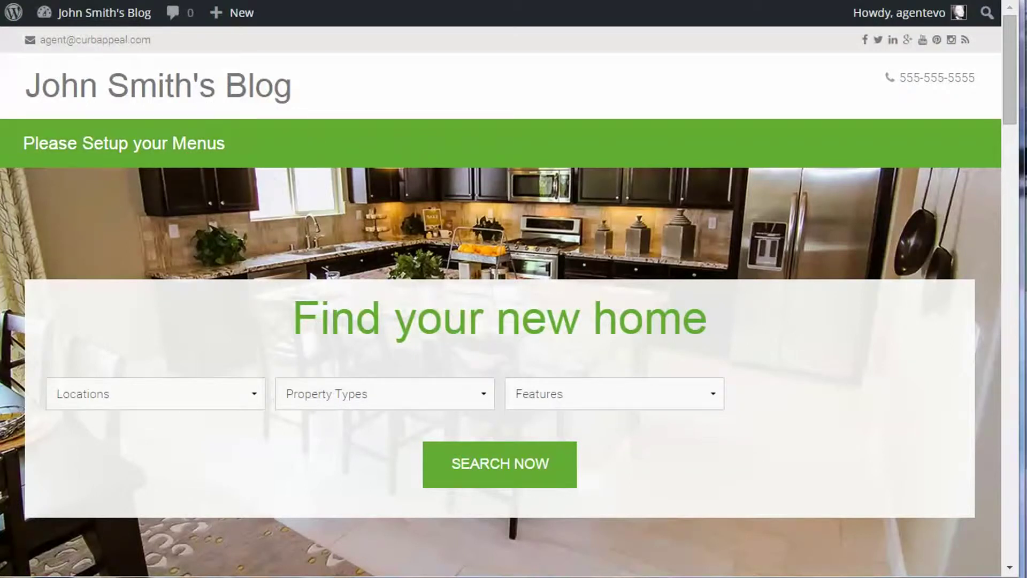
Step: Create a navigation menu named New Menu in the site's admin area
{"action": "key", "text": "ctrl+Tab"}
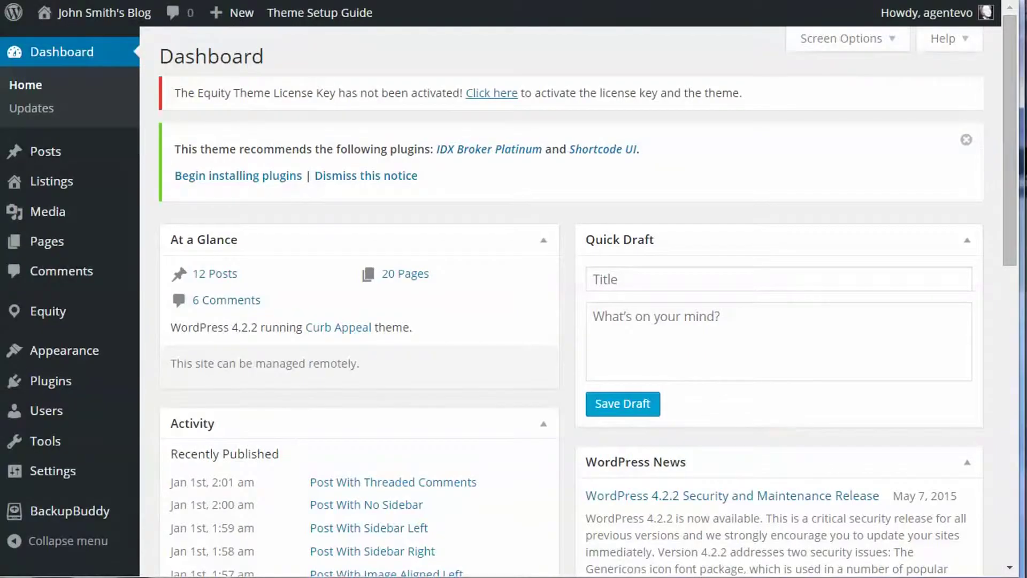
{"action": "mouse_move", "coordinate": [47, 357]}
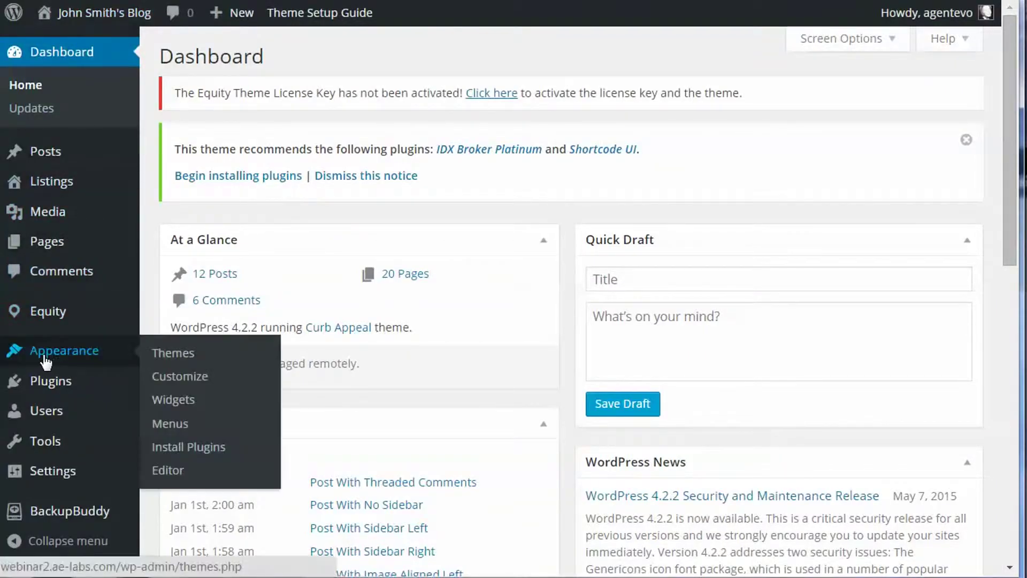
{"action": "left_click", "coordinate": [181, 424]}
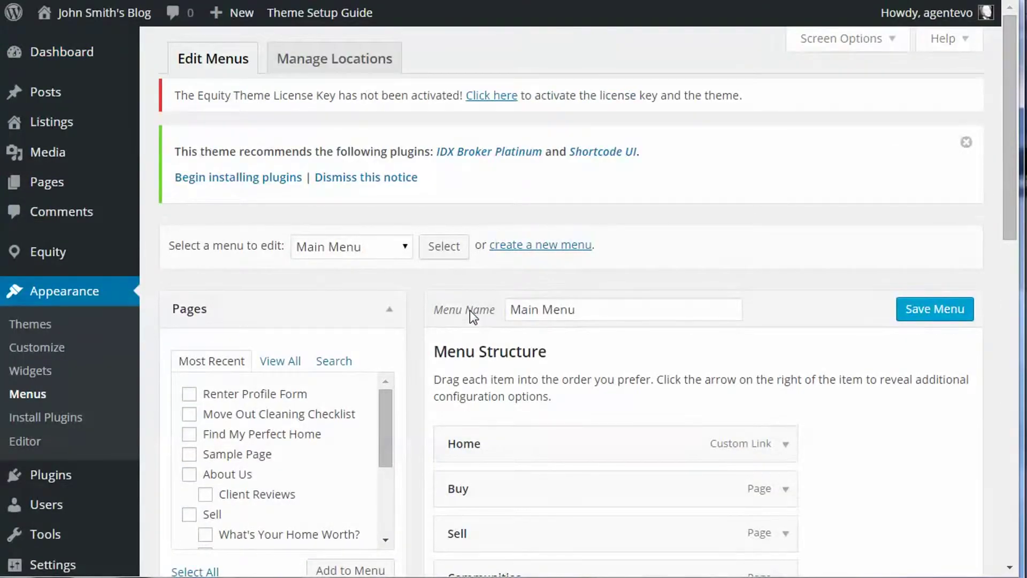
{"action": "left_click", "coordinate": [548, 246]}
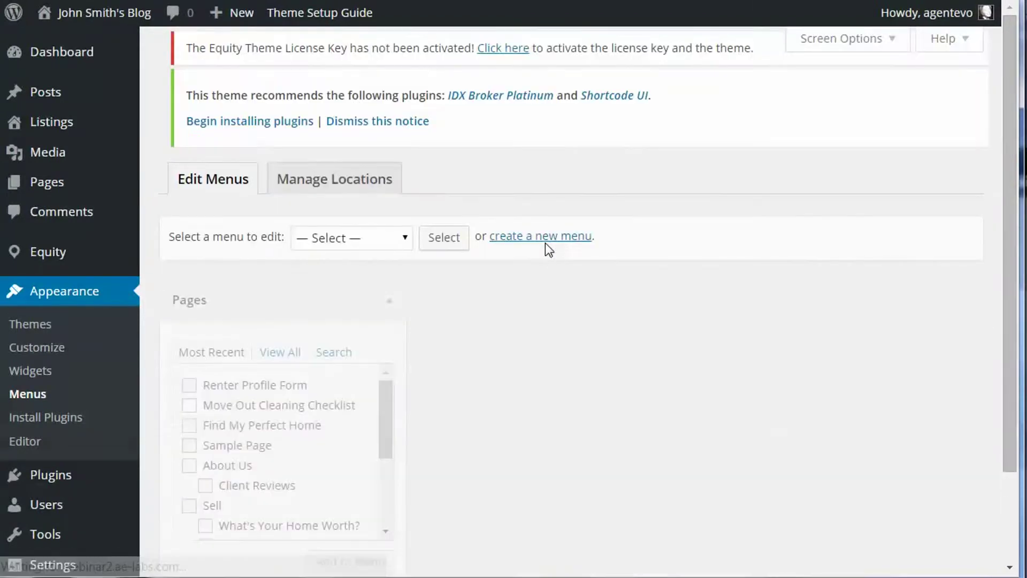
{"action": "type", "text": "New"}
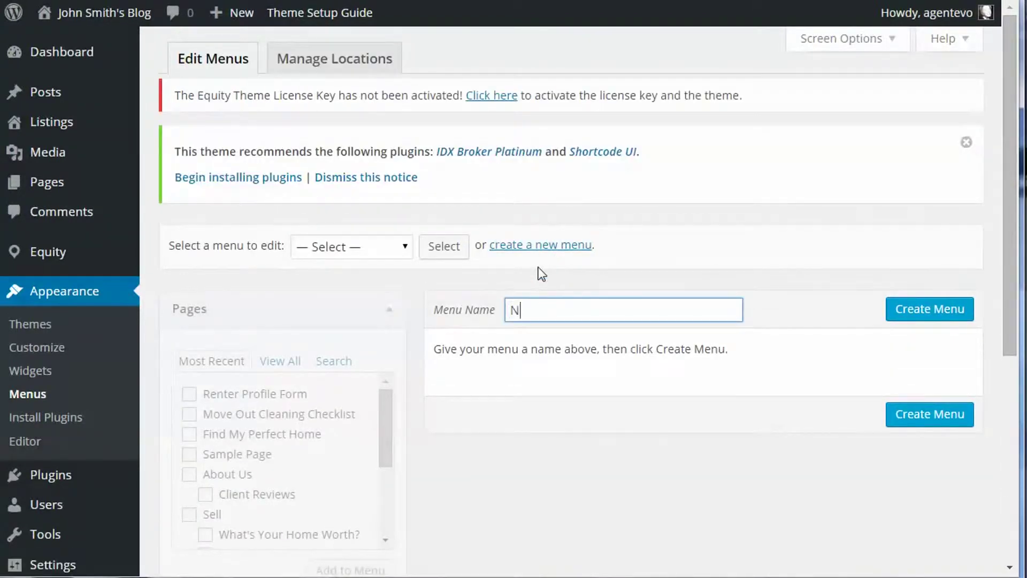
{"action": "type", "text": " Menu"}
{"action": "left_click", "coordinate": [910, 307]}
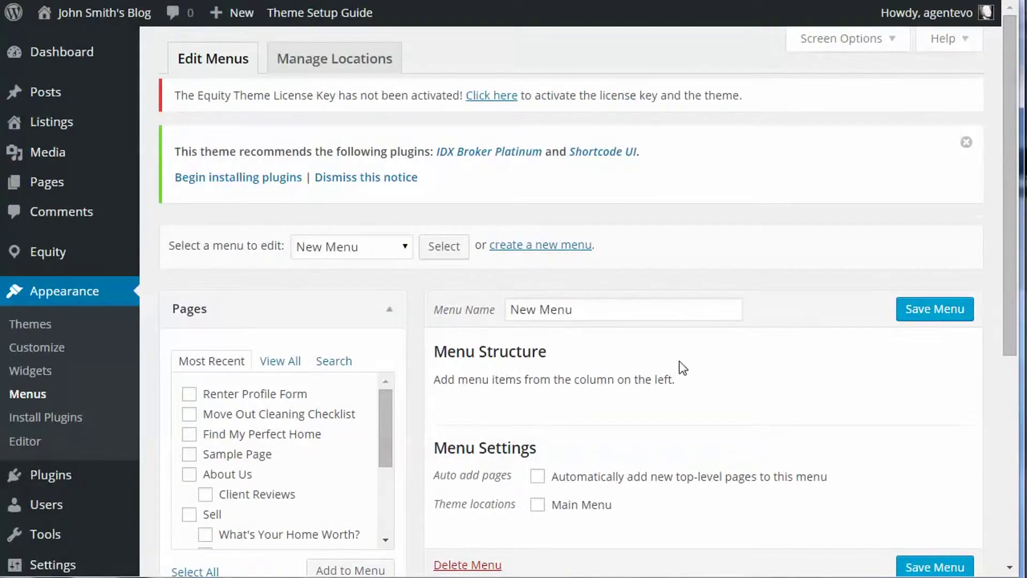
Step: Add the Home, About Us, Blog, Buy, Communities, Sell and Contact Us pages to the menu
{"action": "left_click", "coordinate": [280, 362]}
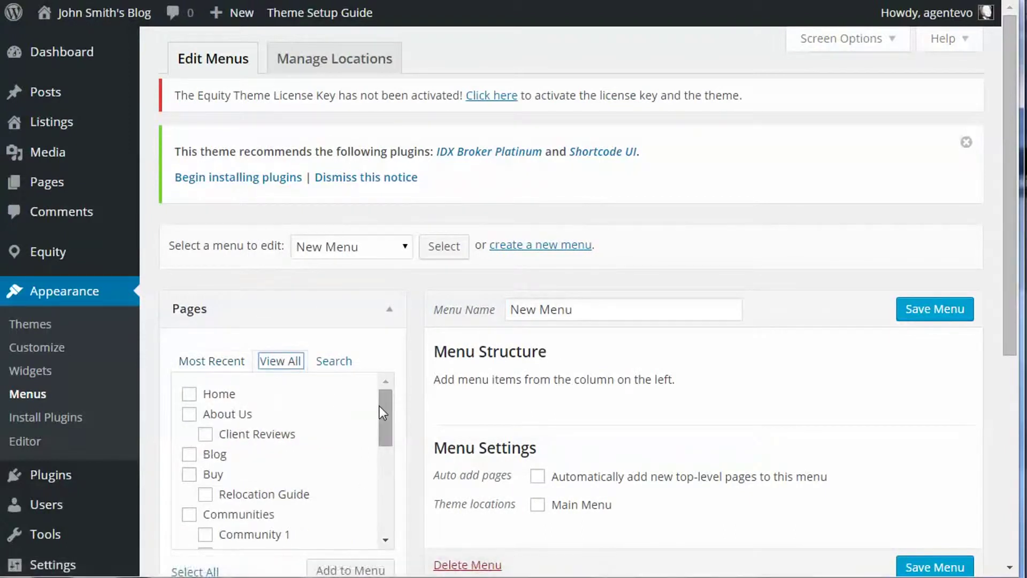
{"action": "mouse_move", "coordinate": [380, 406]}
{"action": "left_mouse_down"}
{"action": "mouse_move", "coordinate": [386, 416]}
{"action": "mouse_move", "coordinate": [383, 404]}
{"action": "left_mouse_up"}
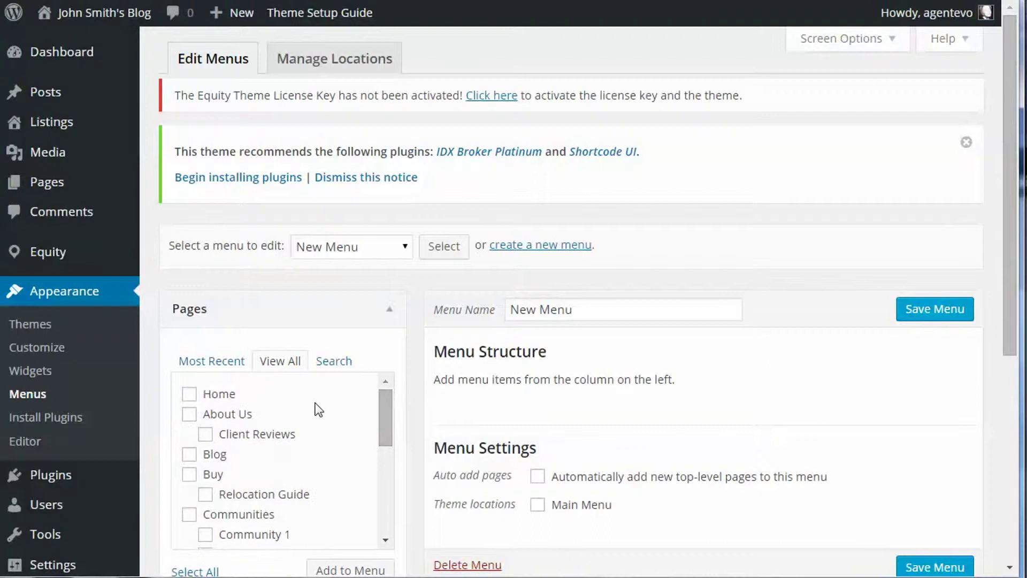
{"action": "left_click", "coordinate": [189, 394]}
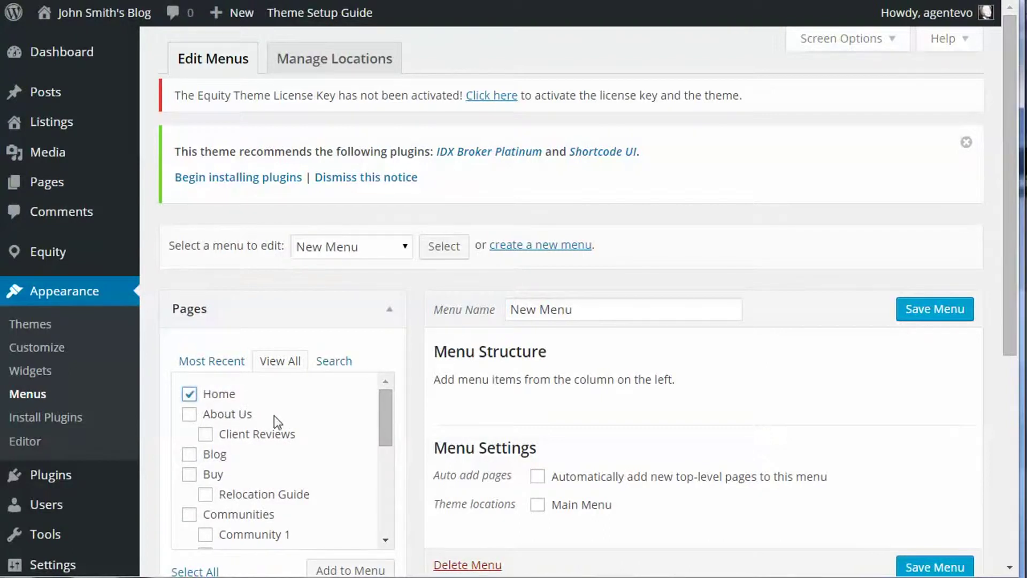
{"action": "left_click", "coordinate": [190, 415]}
{"action": "left_click", "coordinate": [189, 454]}
{"action": "left_click", "coordinate": [190, 475]}
{"action": "left_click_drag", "start_coordinate": [384, 434], "coordinate": [384, 455]}
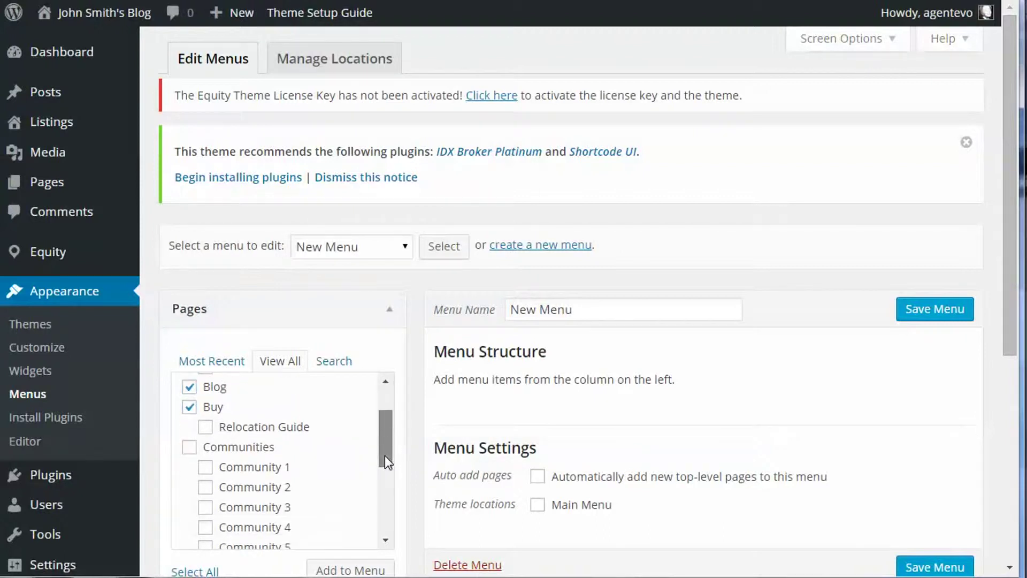
{"action": "left_click", "coordinate": [189, 446]}
{"action": "left_click_drag", "start_coordinate": [384, 463], "coordinate": [371, 522]}
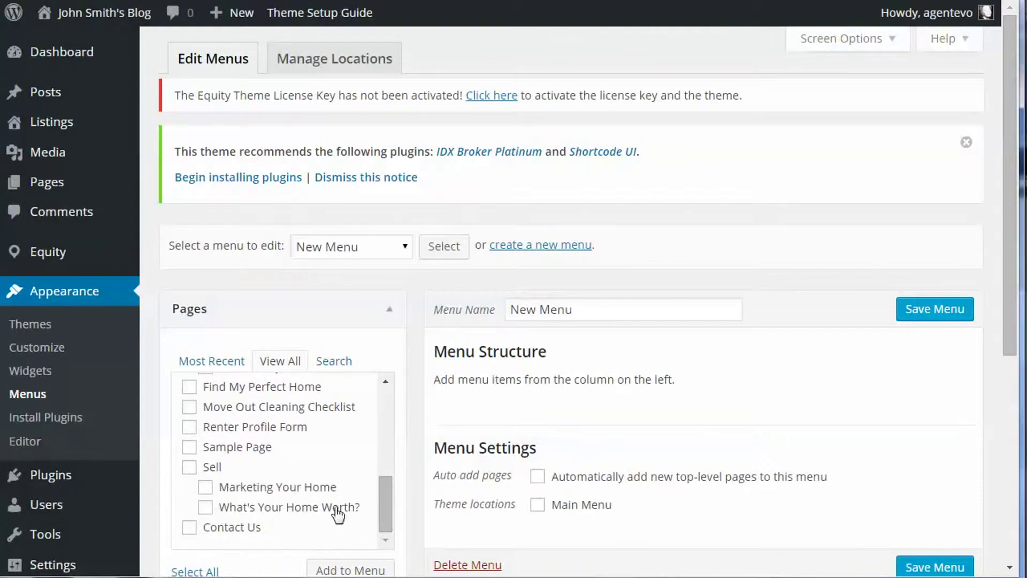
{"action": "left_click", "coordinate": [189, 468]}
{"action": "left_click", "coordinate": [188, 529]}
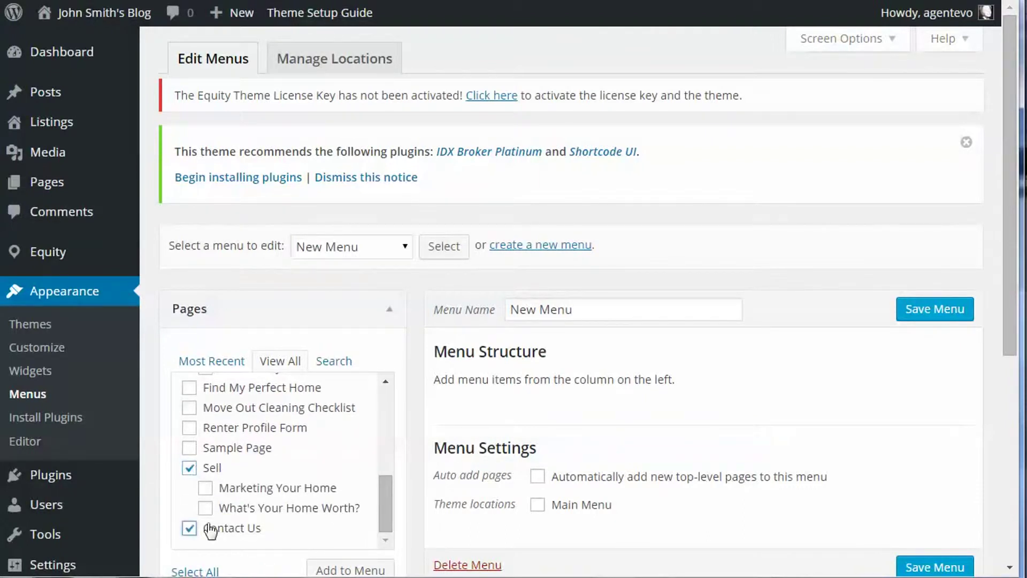
{"action": "scroll", "coordinate": [402, 496], "scroll_direction": "down", "scroll_amount": 1}
{"action": "left_click", "coordinate": [332, 489]}
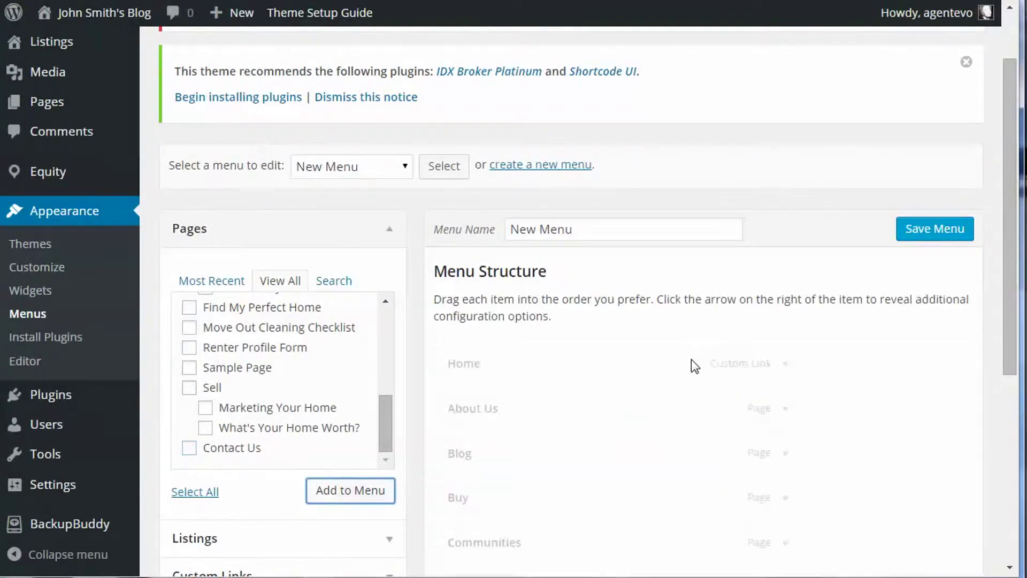
Step: Reorder the menu items to Home, Buy, Sell, Communities, Blog, About Us, Contact Us
{"action": "scroll", "coordinate": [862, 346], "scroll_direction": "down", "scroll_amount": 3}
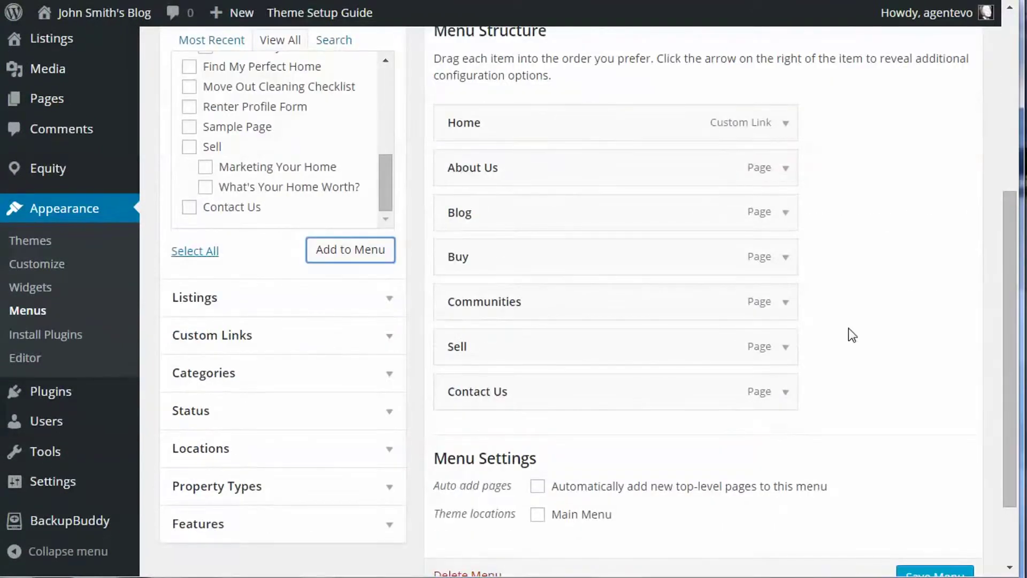
{"action": "left_click_drag", "start_coordinate": [582, 163], "coordinate": [580, 347]}
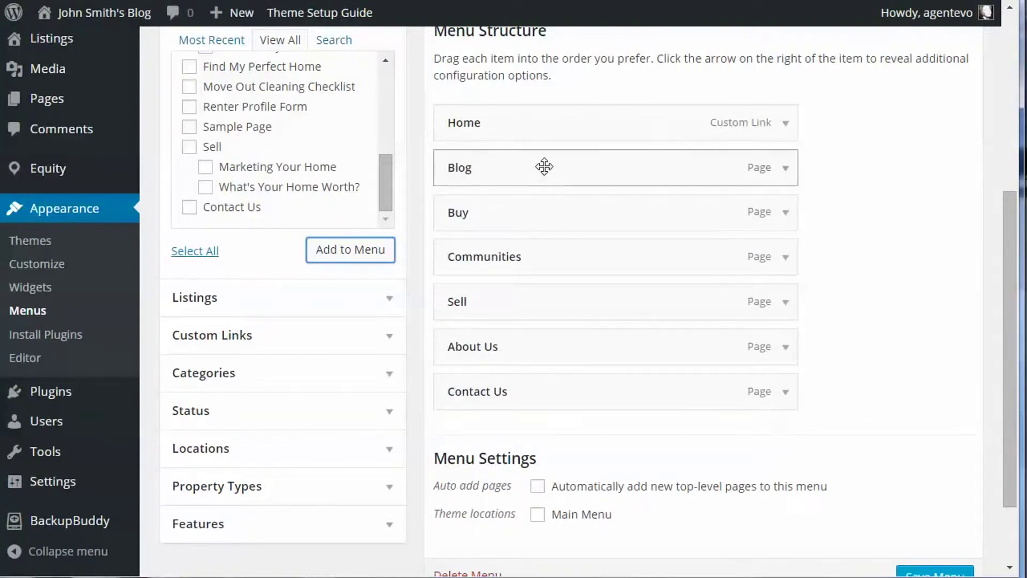
{"action": "left_click_drag", "start_coordinate": [544, 166], "coordinate": [551, 297]}
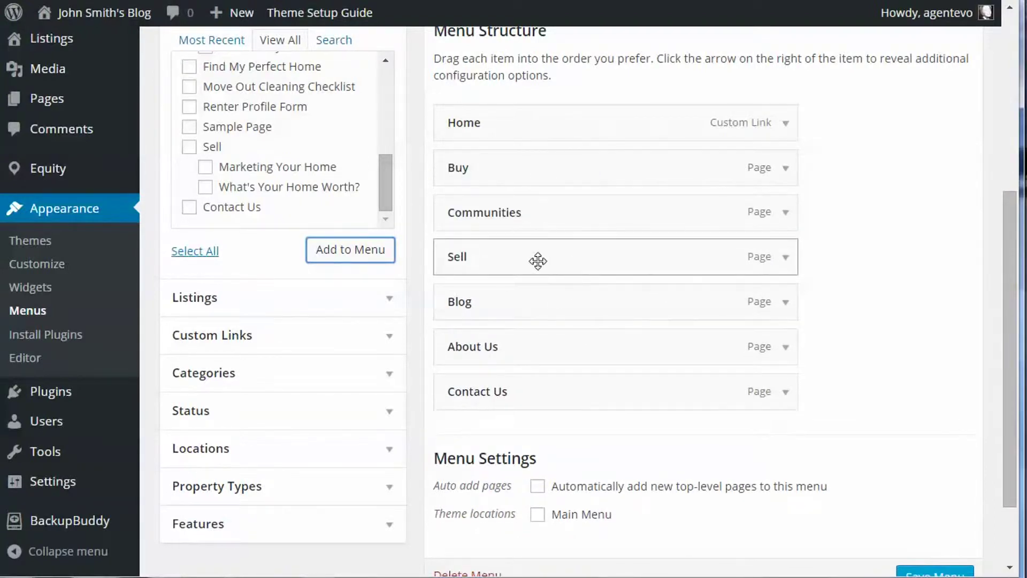
{"action": "left_click_drag", "start_coordinate": [538, 261], "coordinate": [535, 212]}
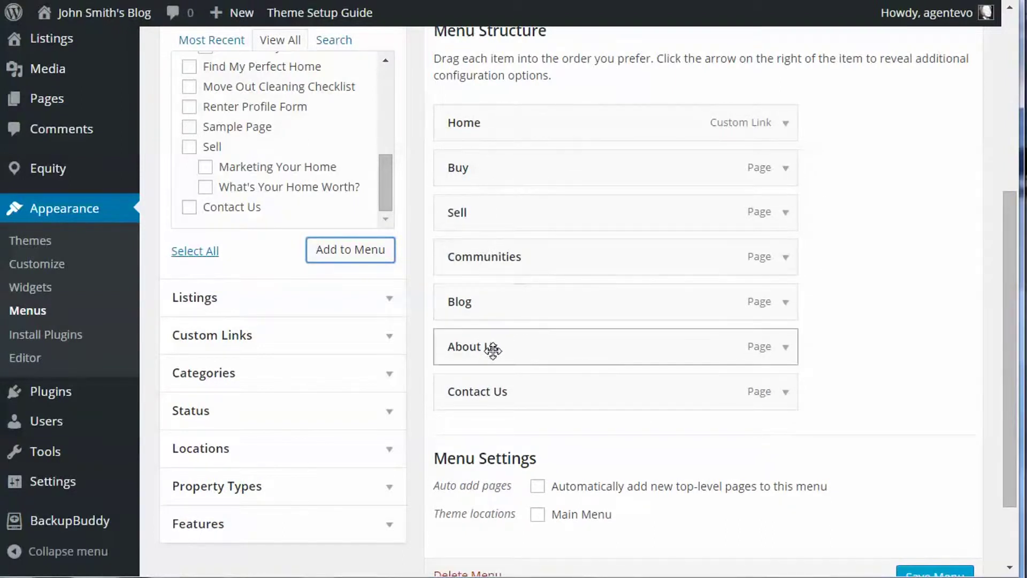
Step: Shorten the navigation labels of the About Us and Contact Us items to About and Contact
{"action": "left_click", "coordinate": [785, 347]}
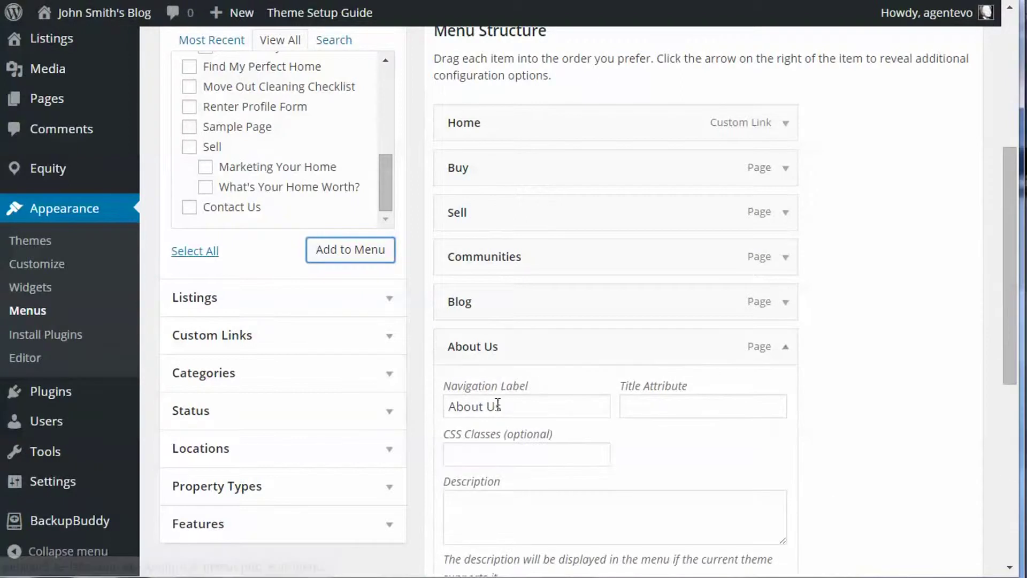
{"action": "left_click_drag", "start_coordinate": [485, 406], "coordinate": [545, 405]}
{"action": "key", "text": "BackSpace"}
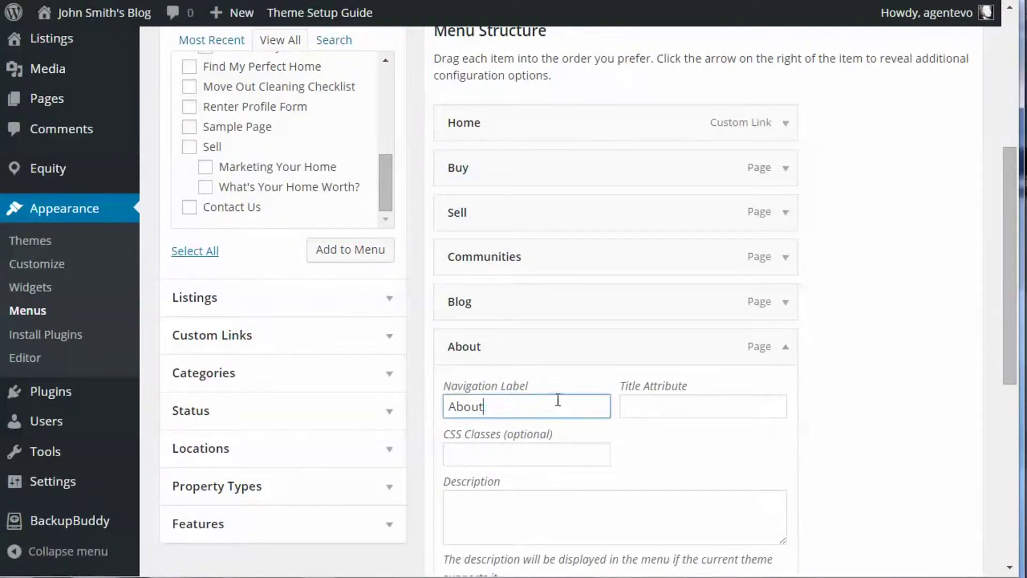
{"action": "scroll", "coordinate": [713, 383], "scroll_direction": "down", "scroll_amount": 5}
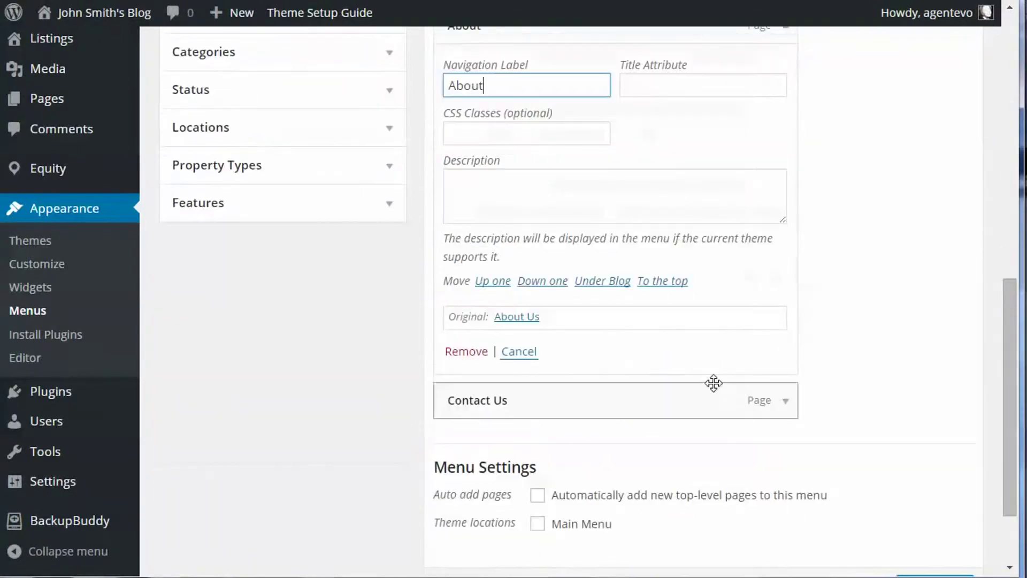
{"action": "left_click", "coordinate": [785, 401]}
{"action": "left_click", "coordinate": [493, 460]}
{"action": "left_click_drag", "start_coordinate": [493, 460], "coordinate": [541, 459]}
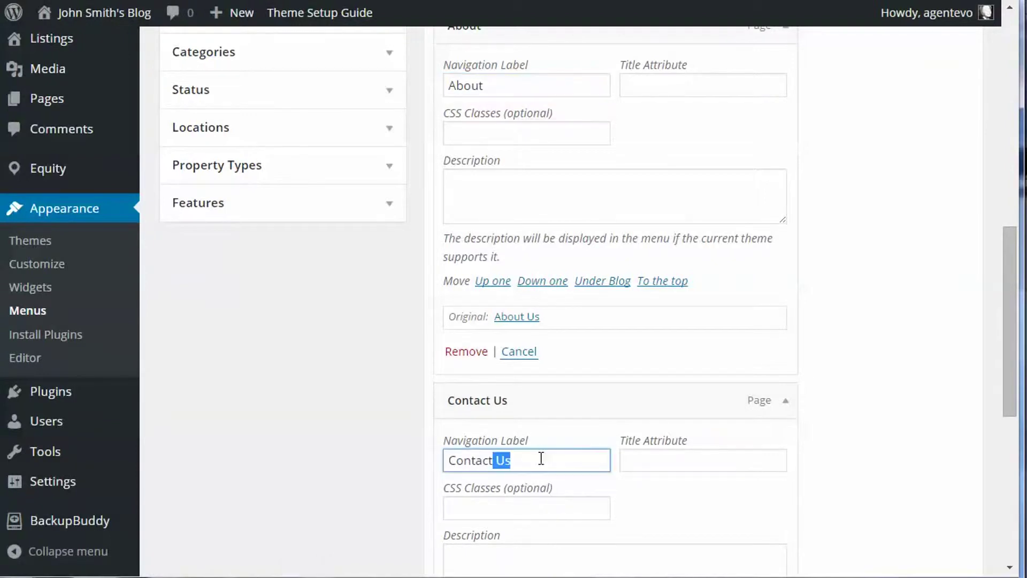
{"action": "key", "text": "BackSpace"}
Step: Assign the menu to the Main Menu theme location, save it, and refresh the live site
{"action": "scroll", "coordinate": [718, 424], "scroll_direction": "down", "scroll_amount": 7}
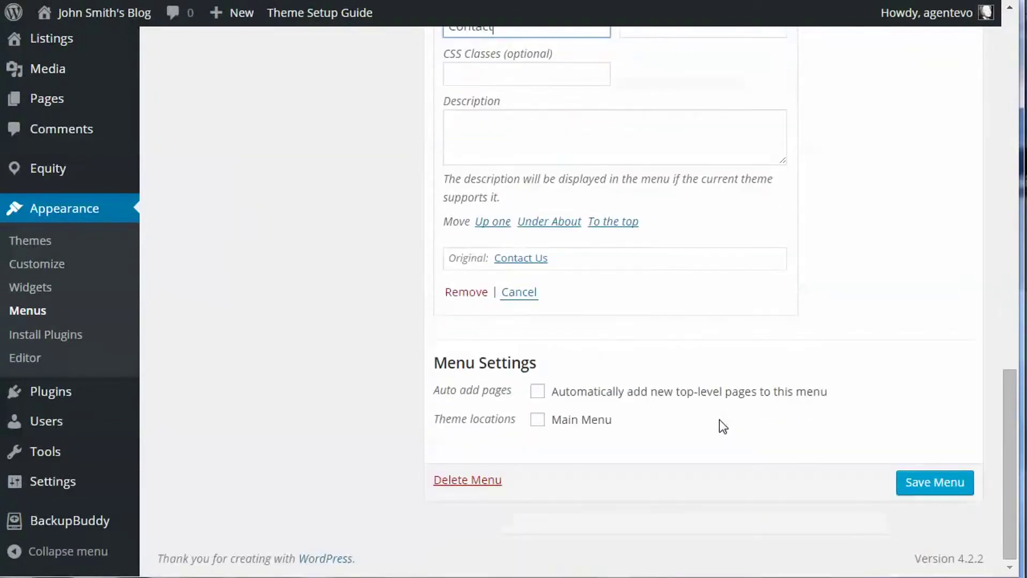
{"action": "left_click", "coordinate": [538, 423]}
{"action": "left_click", "coordinate": [933, 482]}
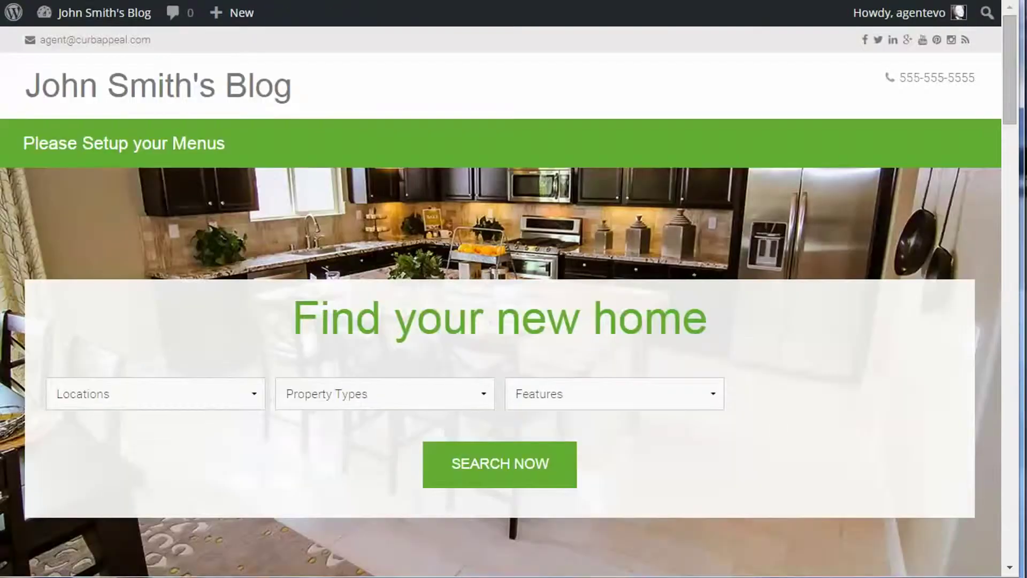
{"action": "key", "text": "F5"}
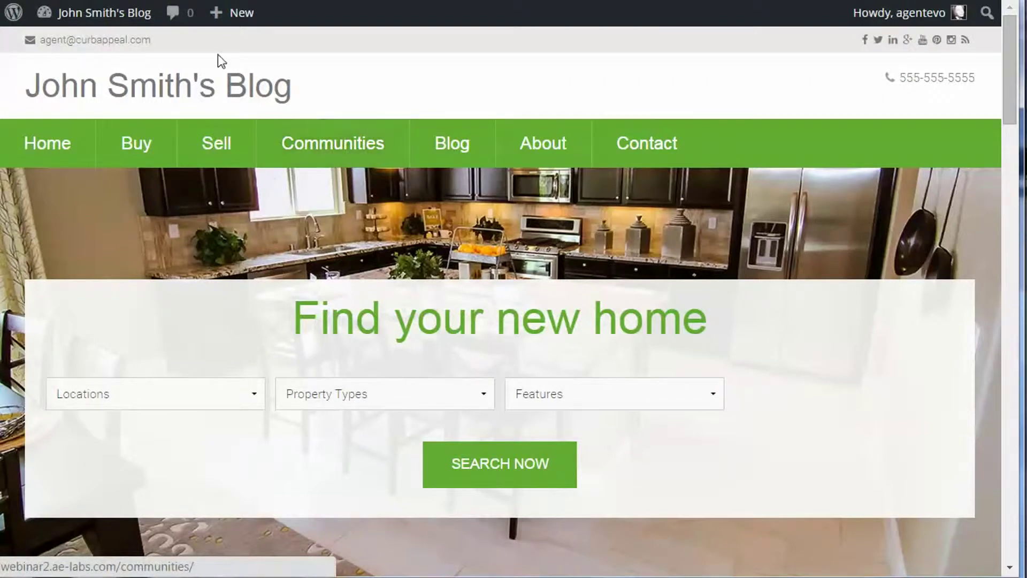
Step: Return to the menu editor and add the pages Community 1 through Community 6 to New Menu
{"action": "left_click", "coordinate": [166, 0]}
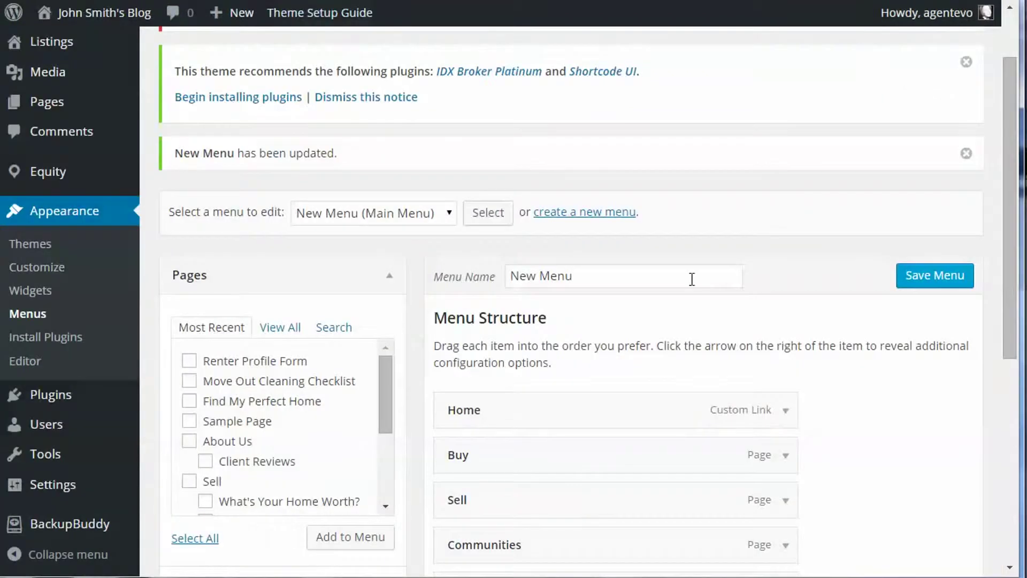
{"action": "scroll", "coordinate": [854, 362], "scroll_direction": "down", "scroll_amount": 5}
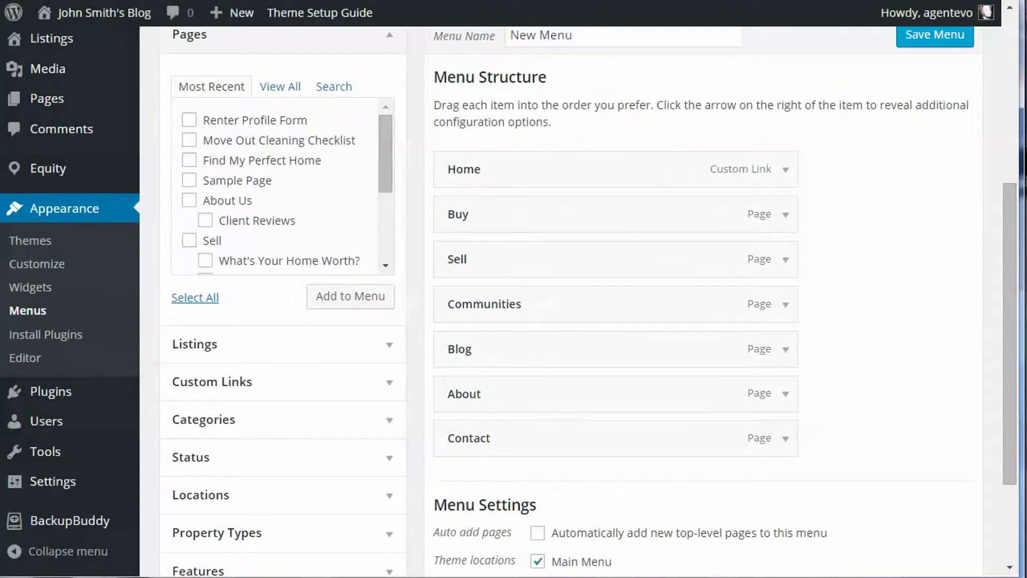
{"action": "left_click", "coordinate": [280, 87]}
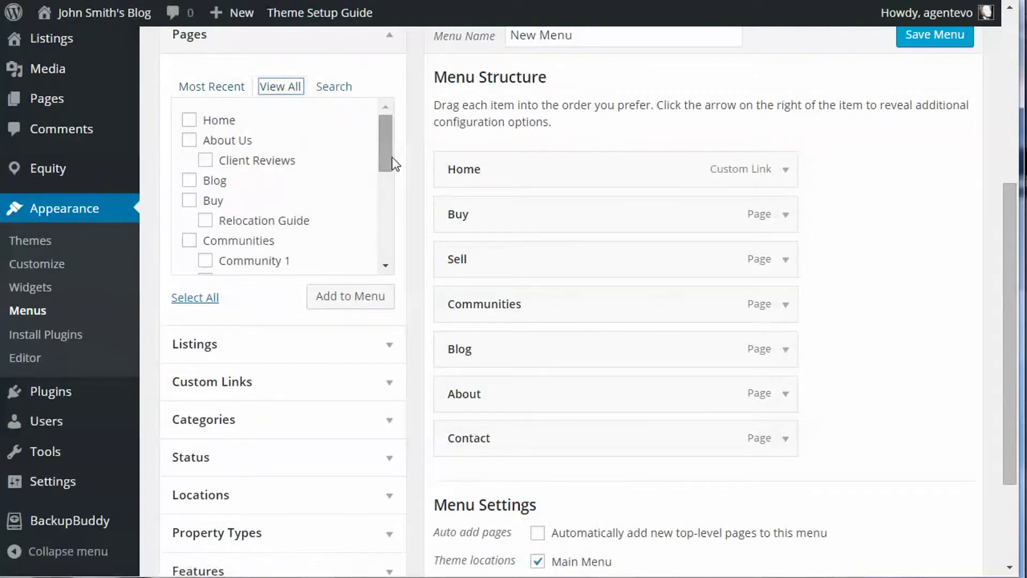
{"action": "left_click_drag", "start_coordinate": [391, 159], "coordinate": [387, 194]}
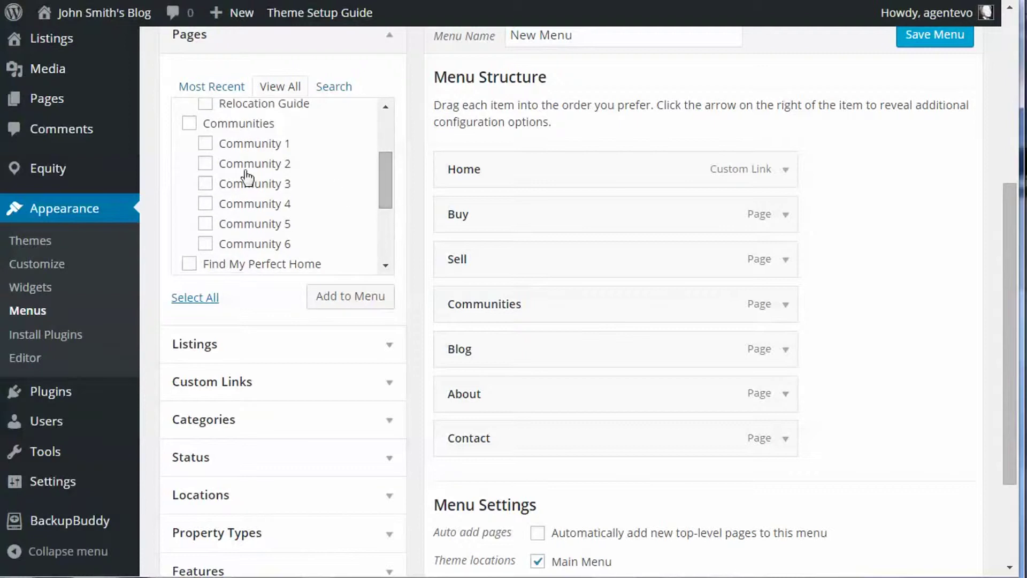
{"action": "left_click", "coordinate": [205, 146]}
{"action": "left_click", "coordinate": [206, 166]}
{"action": "left_click", "coordinate": [205, 186]}
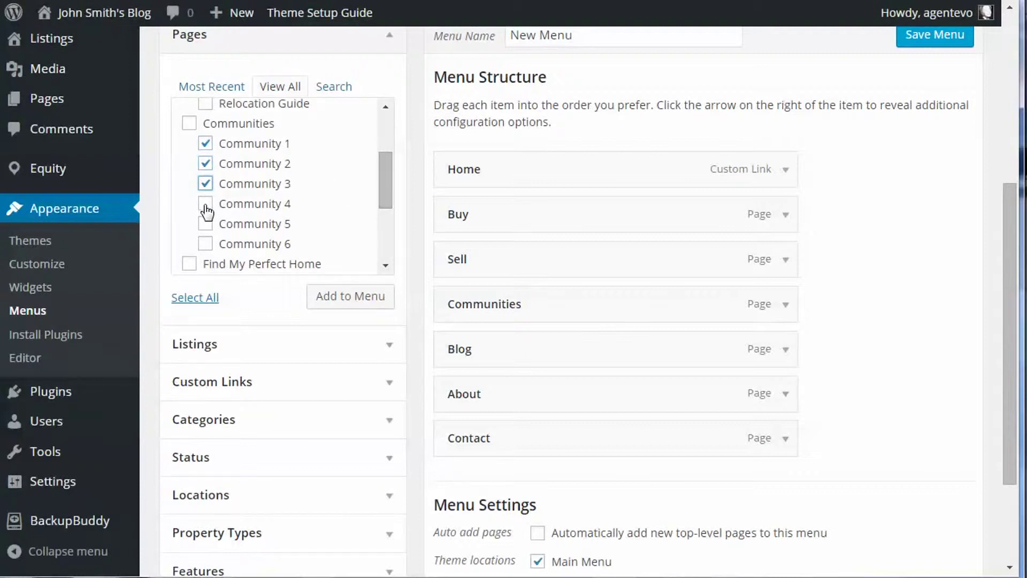
{"action": "left_click", "coordinate": [206, 205]}
{"action": "left_click", "coordinate": [206, 225]}
{"action": "left_click", "coordinate": [205, 245]}
{"action": "left_click", "coordinate": [330, 295]}
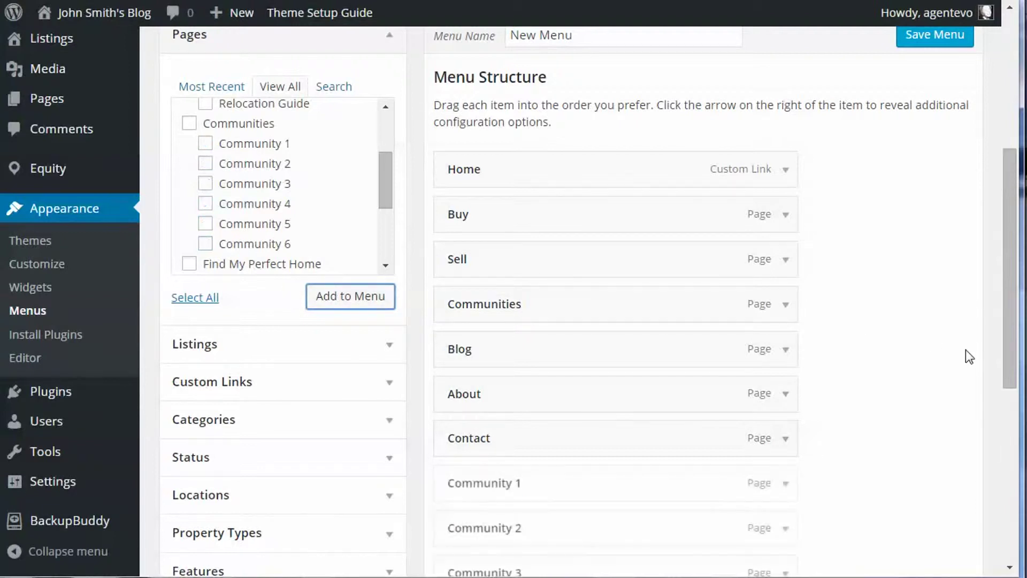
Step: Nest Community 1 through Community 6 in order as sub items under Communities and save the menu
{"action": "scroll", "coordinate": [970, 356], "scroll_direction": "down", "scroll_amount": 3}
{"action": "left_click_drag", "start_coordinate": [584, 321], "coordinate": [605, 174]}
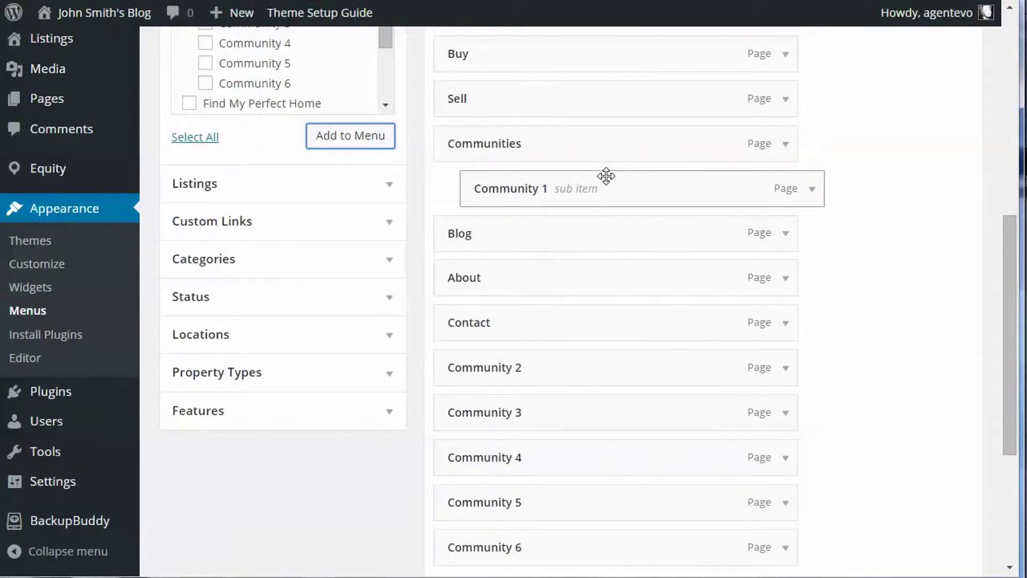
{"action": "left_click_drag", "start_coordinate": [581, 369], "coordinate": [610, 234]}
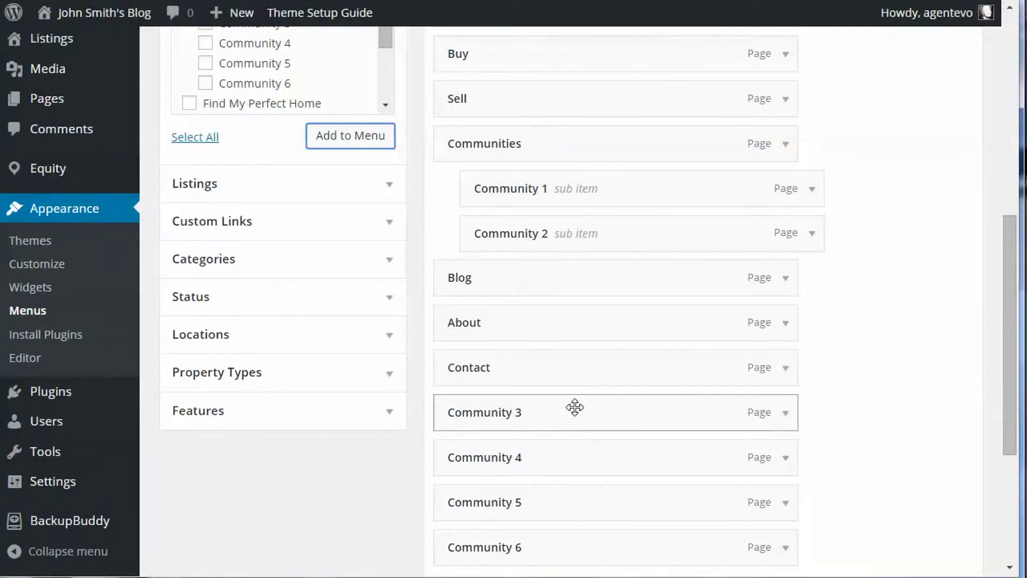
{"action": "left_click_drag", "start_coordinate": [576, 408], "coordinate": [599, 283]}
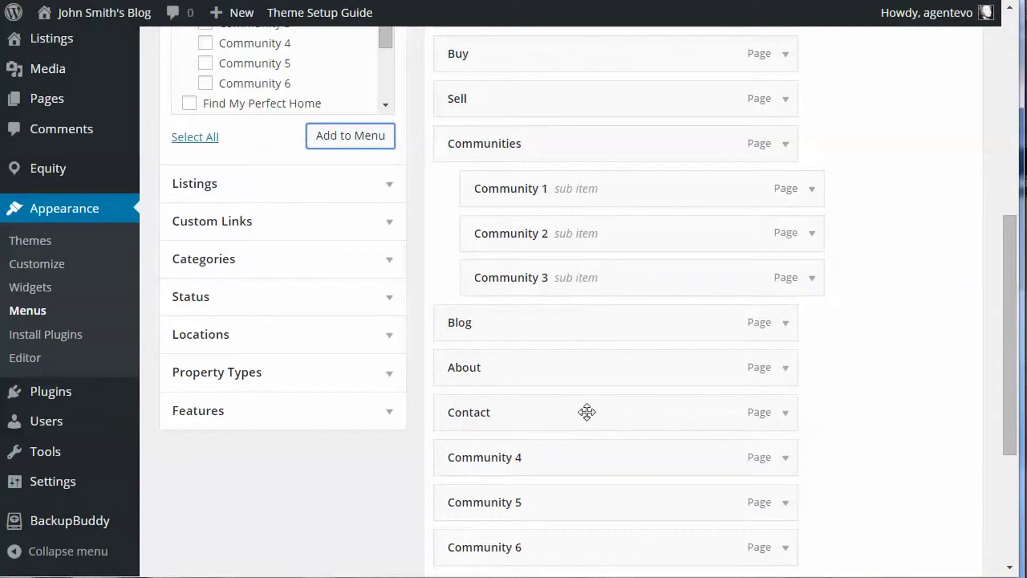
{"action": "left_click_drag", "start_coordinate": [561, 458], "coordinate": [631, 207]}
{"action": "scroll", "coordinate": [693, 396], "scroll_direction": "down", "scroll_amount": 3}
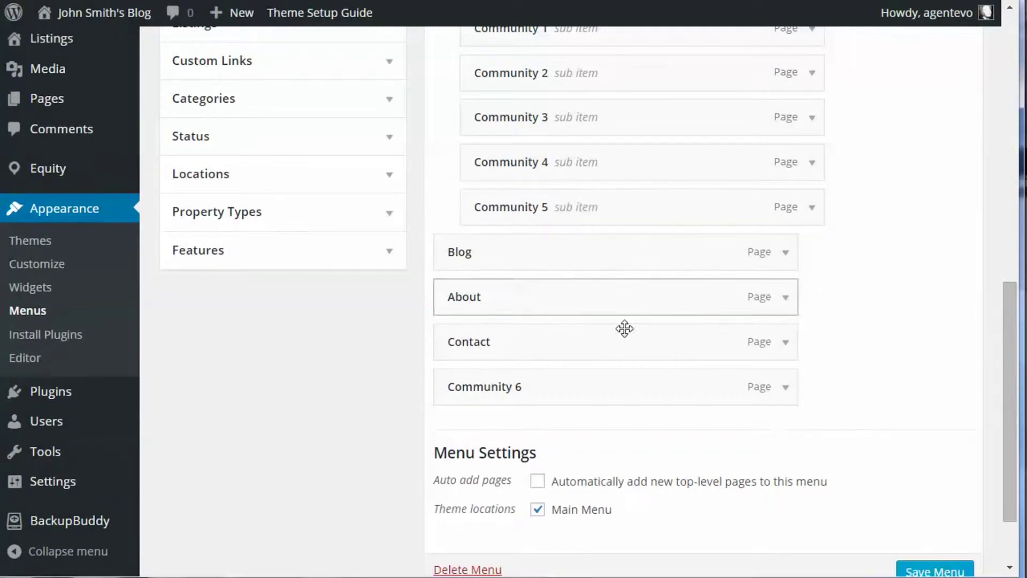
{"action": "left_click_drag", "start_coordinate": [593, 395], "coordinate": [624, 259]}
{"action": "scroll", "coordinate": [909, 428], "scroll_direction": "down", "scroll_amount": 2}
{"action": "left_click", "coordinate": [945, 488]}
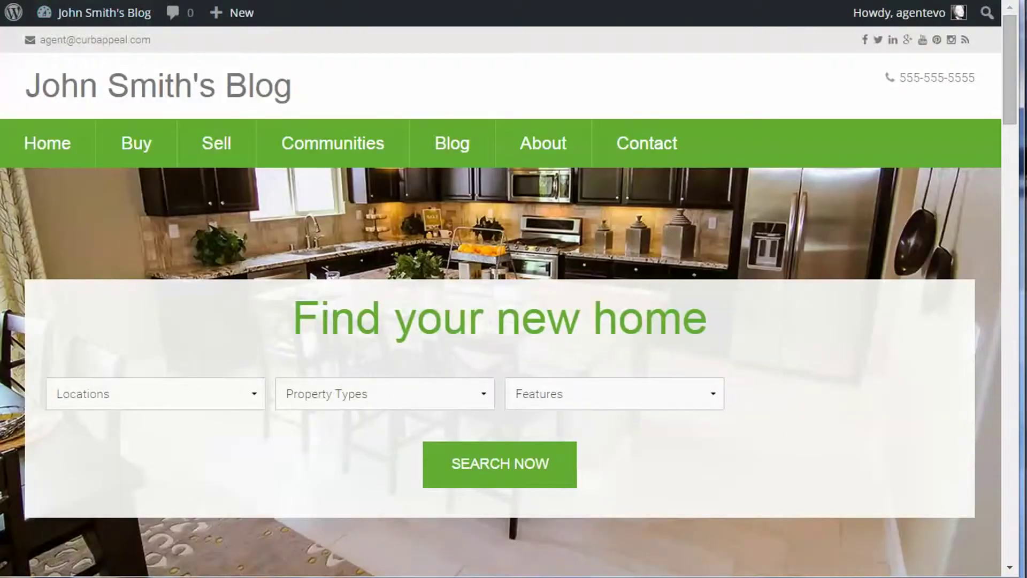
Step: Refresh the live site and examine the Communities submenu in the navigation bar
{"action": "key", "text": "F5"}
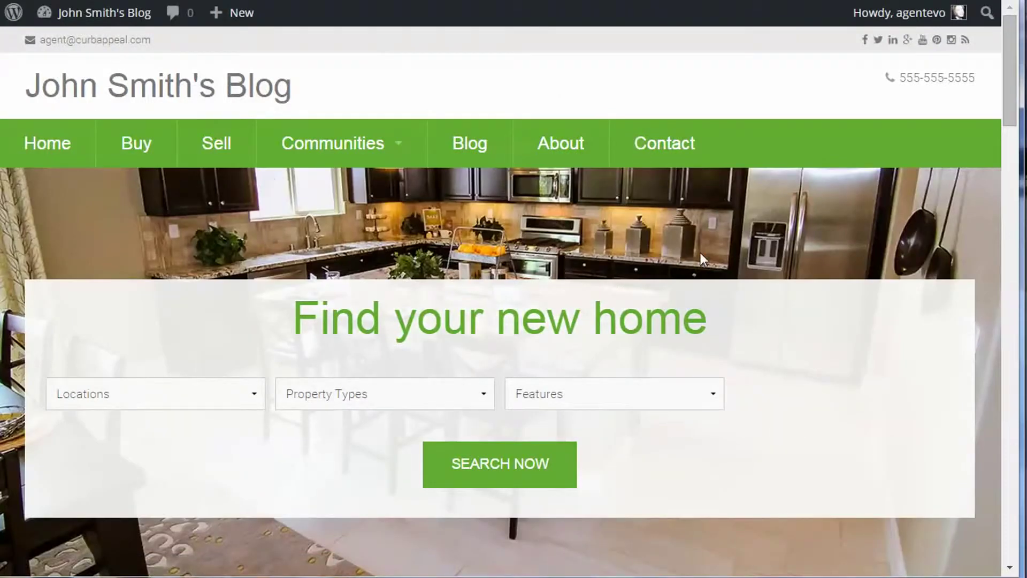
{"action": "mouse_move", "coordinate": [393, 153]}
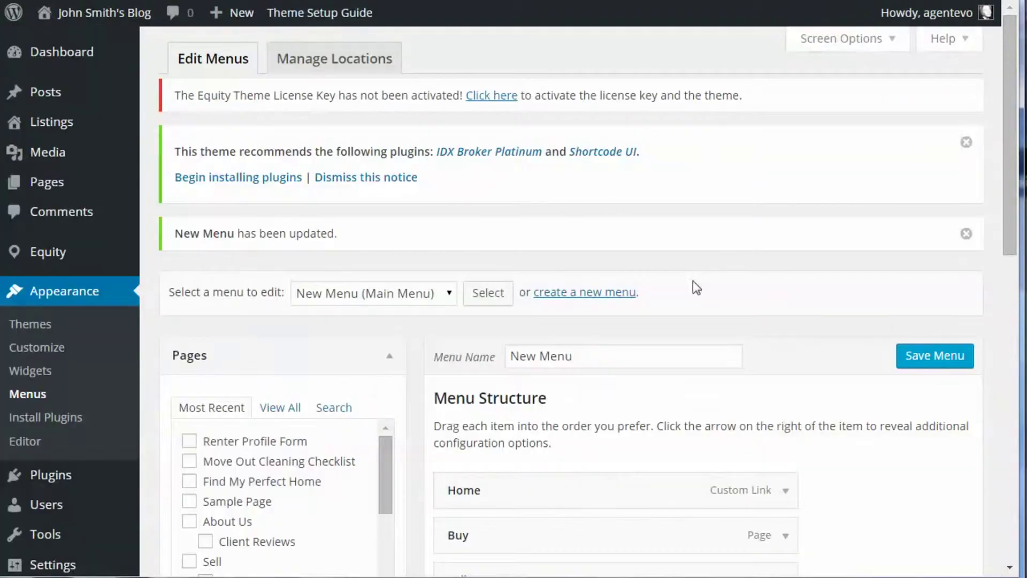
Step: Return to the menu editor and add a custom link with URL # and link text Township One to New Menu
{"action": "scroll", "coordinate": [692, 284], "scroll_direction": "down", "scroll_amount": 5}
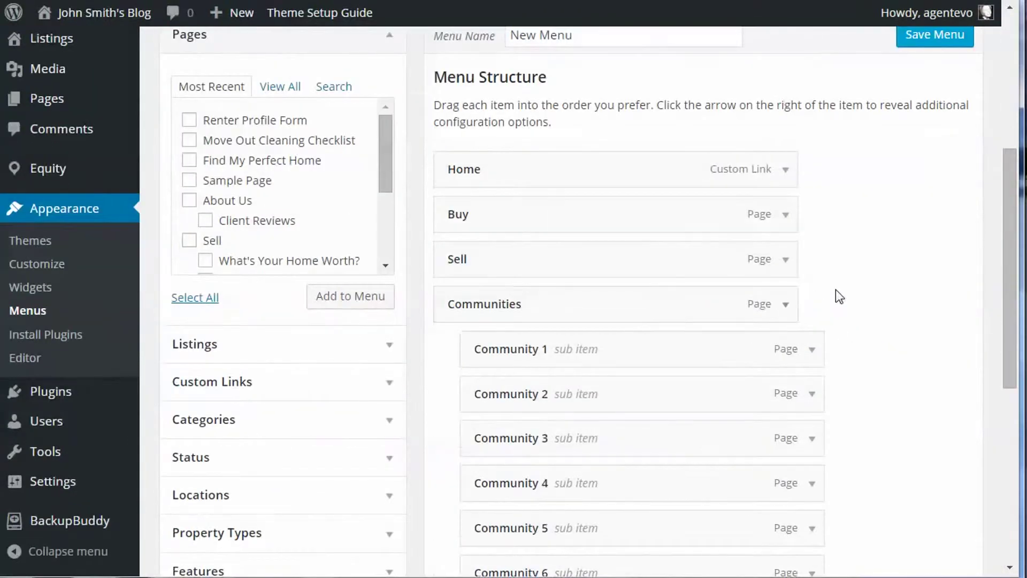
{"action": "scroll", "coordinate": [860, 291], "scroll_direction": "down", "scroll_amount": 3}
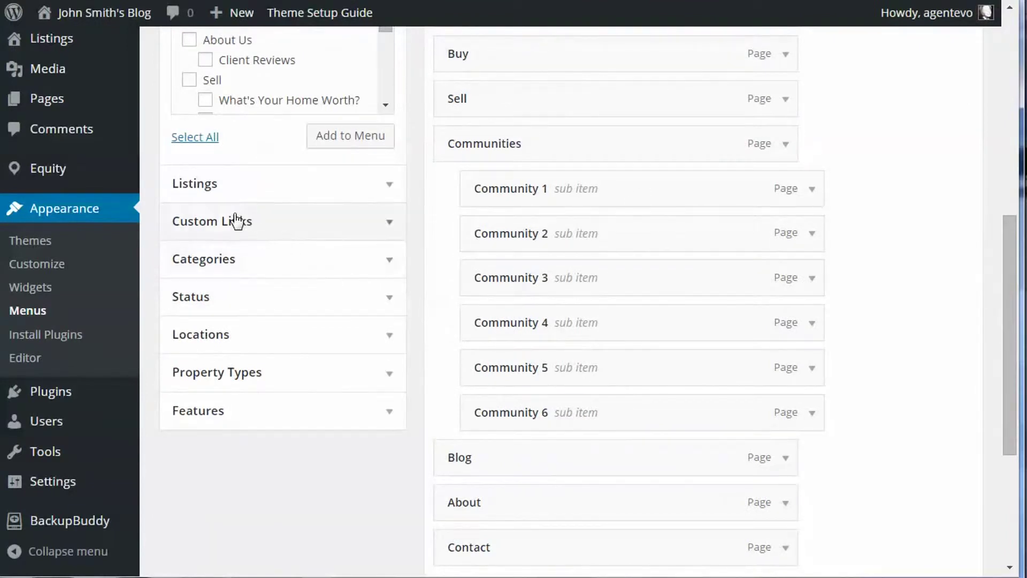
{"action": "left_click", "coordinate": [388, 228]}
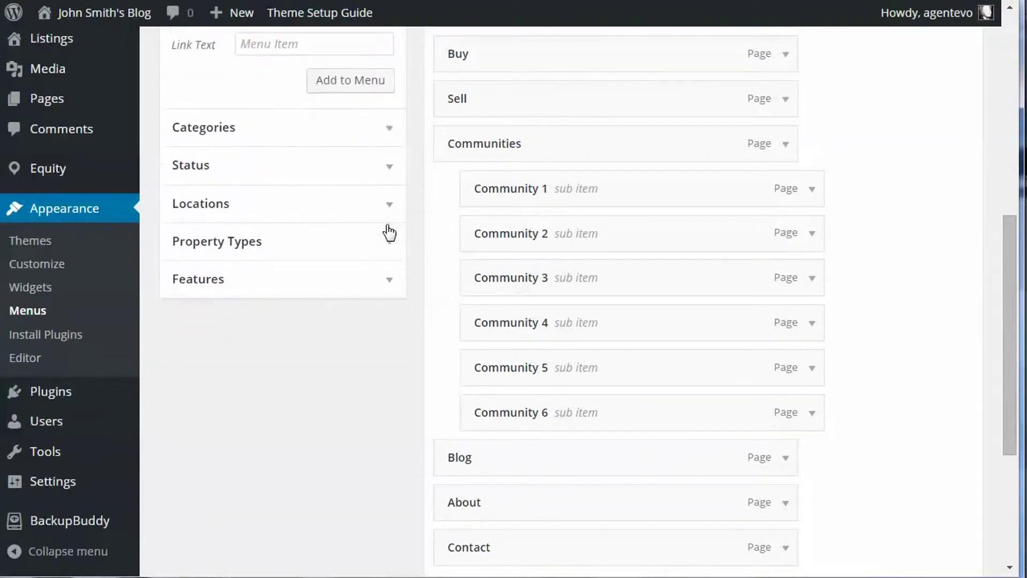
{"action": "scroll", "coordinate": [352, 285], "scroll_direction": "up", "scroll_amount": 5}
{"action": "left_click_drag", "start_coordinate": [317, 246], "coordinate": [228, 243]}
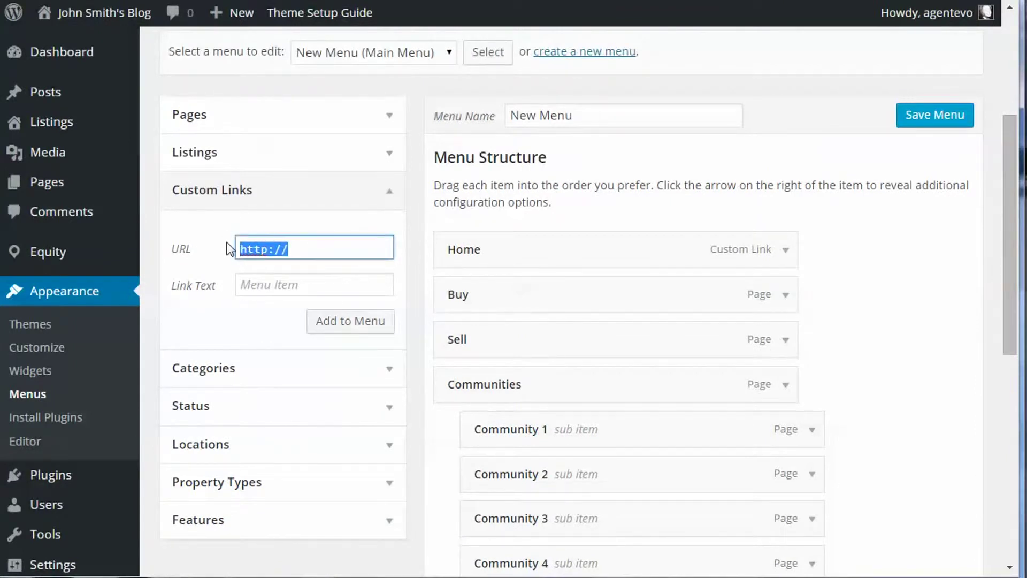
{"action": "type", "text": "#"}
{"action": "left_click", "coordinate": [261, 286]}
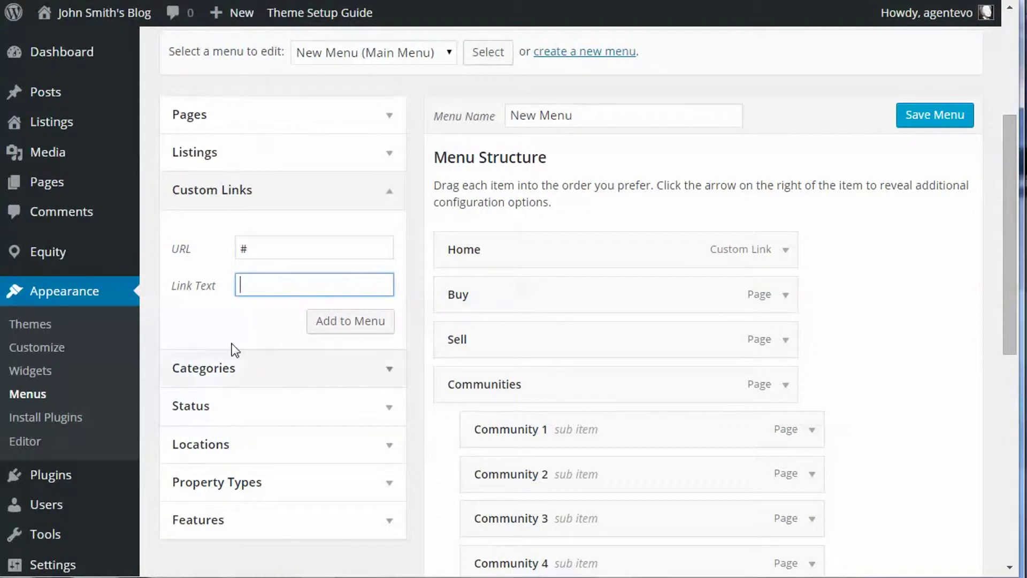
{"action": "scroll", "coordinate": [270, 286], "scroll_direction": "up", "scroll_amount": 2}
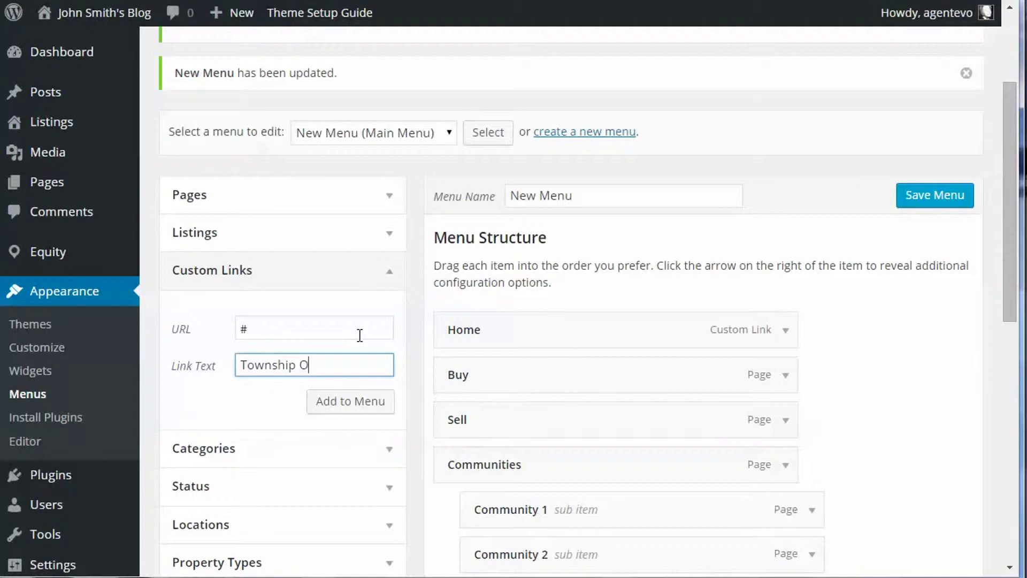
{"action": "left_click", "coordinate": [369, 403]}
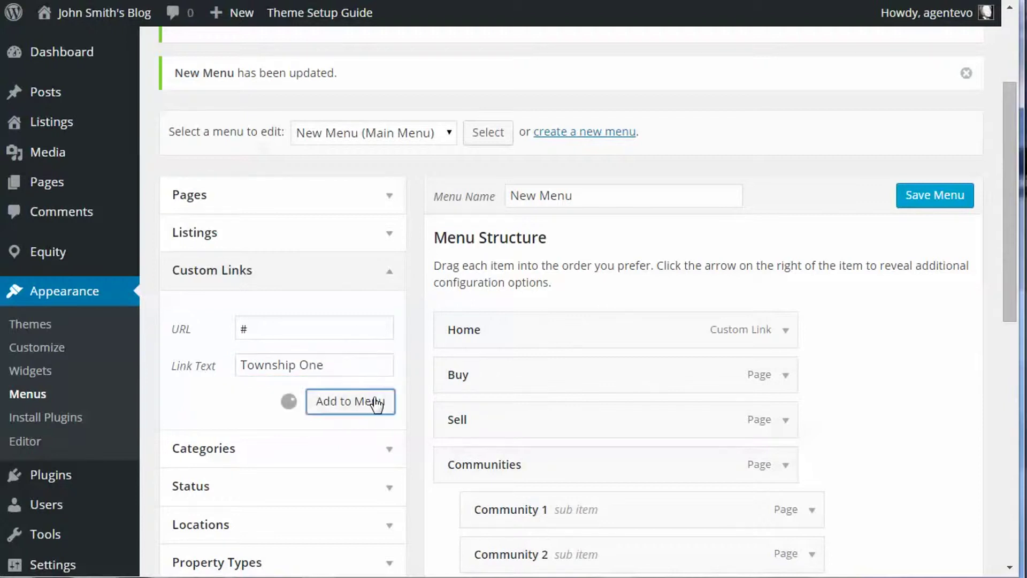
Step: Move Township One under Communities as its first sub item, above Community 1, and set its CSS class to label
{"action": "scroll", "coordinate": [864, 397], "scroll_direction": "down", "scroll_amount": 7}
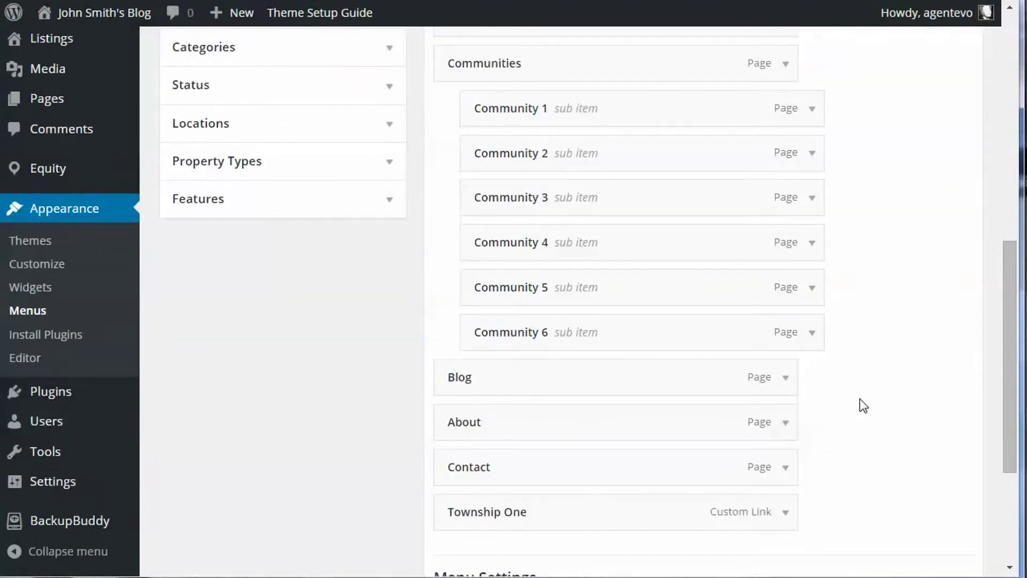
{"action": "left_click_drag", "start_coordinate": [615, 512], "coordinate": [640, 110]}
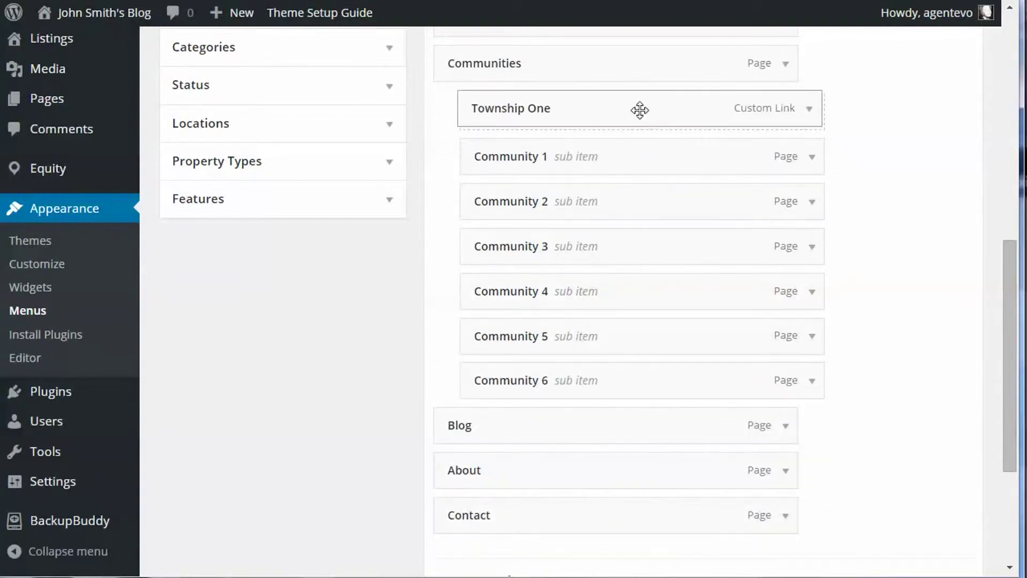
{"action": "left_click", "coordinate": [812, 110]}
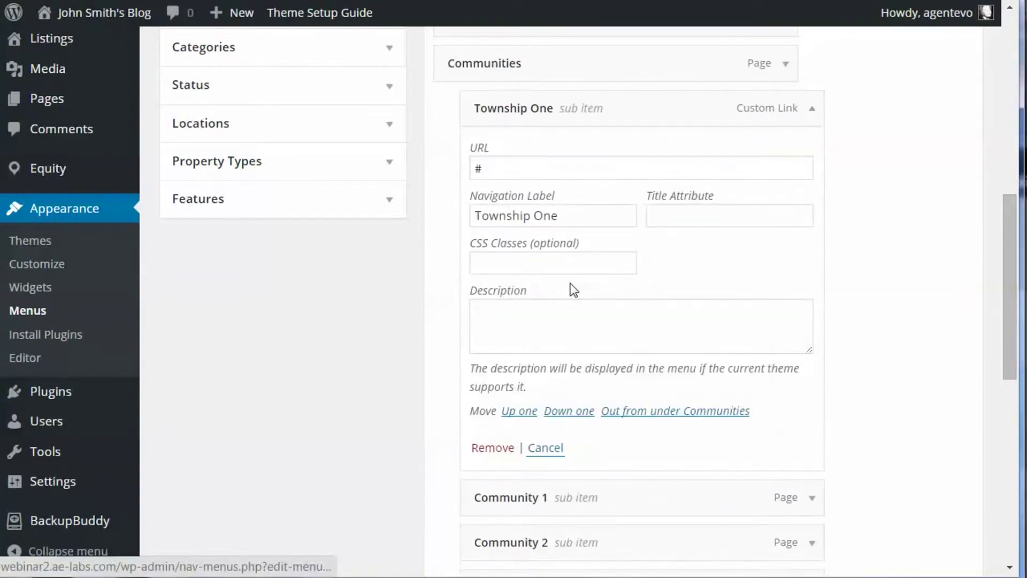
{"action": "left_click", "coordinate": [499, 262]}
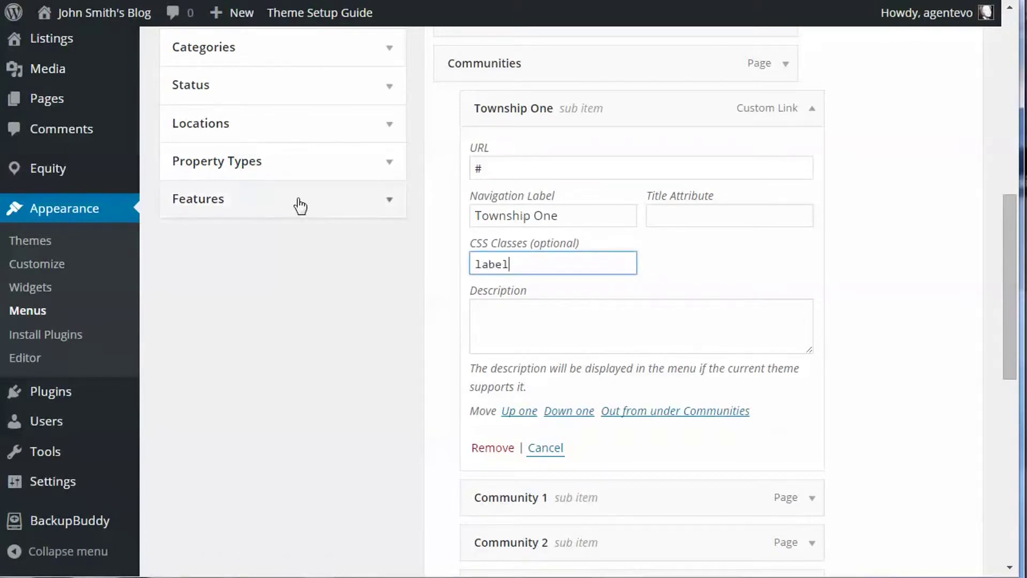
Step: Add a second custom link with URL # and link text Township Two to the menu
{"action": "scroll", "coordinate": [300, 206], "scroll_direction": "up", "scroll_amount": 5}
{"action": "left_click_drag", "start_coordinate": [289, 170], "coordinate": [228, 172]}
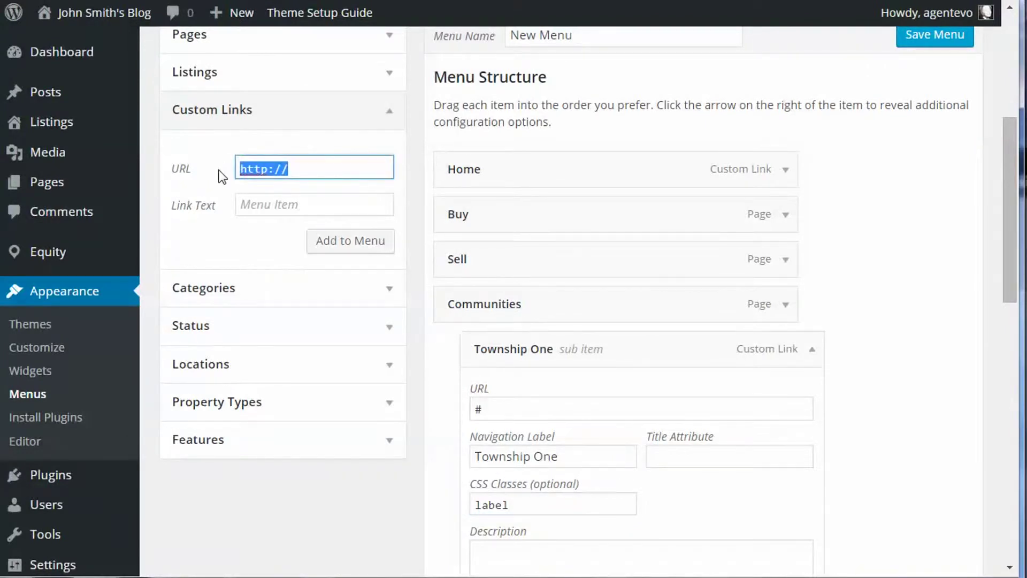
{"action": "type", "text": "#"}
{"action": "left_click", "coordinate": [250, 208]}
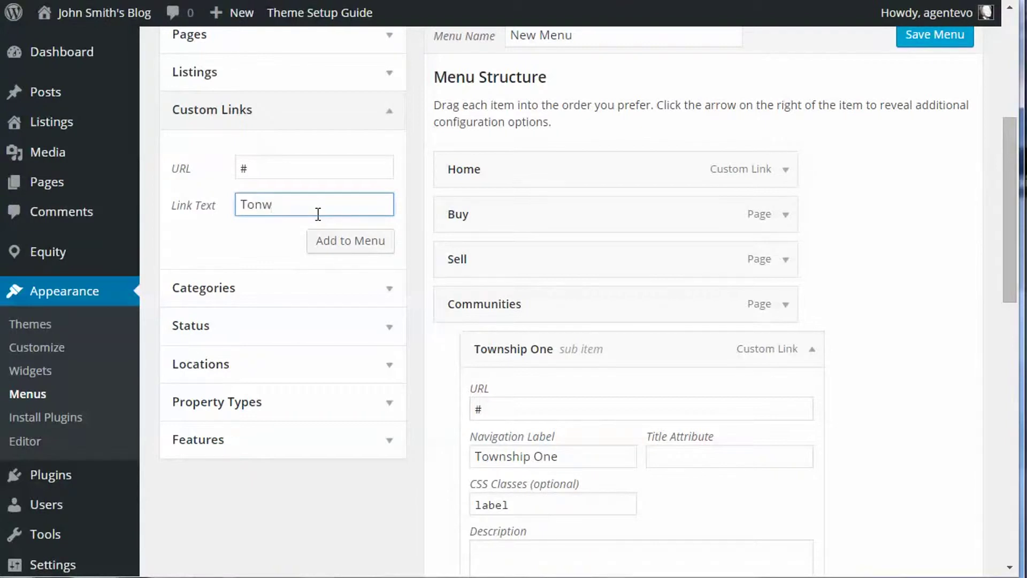
{"action": "type", "text": "Tow"}
{"action": "scroll", "coordinate": [317, 214], "scroll_direction": "up", "scroll_amount": 2}
{"action": "type", "text": "nship Two"}
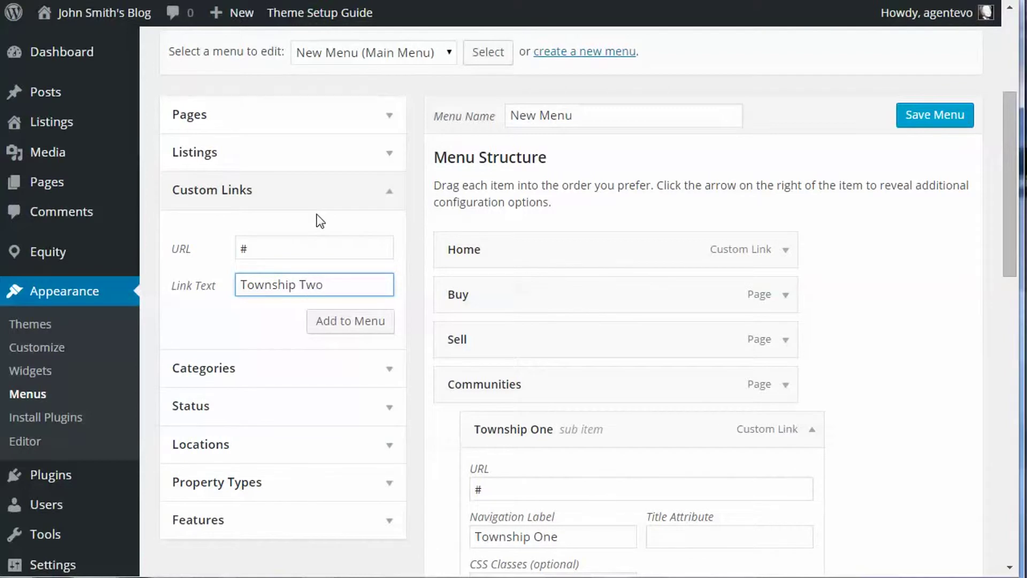
{"action": "left_click", "coordinate": [348, 321]}
Step: Place Township Two as a Communities sub item between Community 3 and Community 4 and set its CSS class to label
{"action": "scroll", "coordinate": [950, 396], "scroll_direction": "down", "scroll_amount": 12}
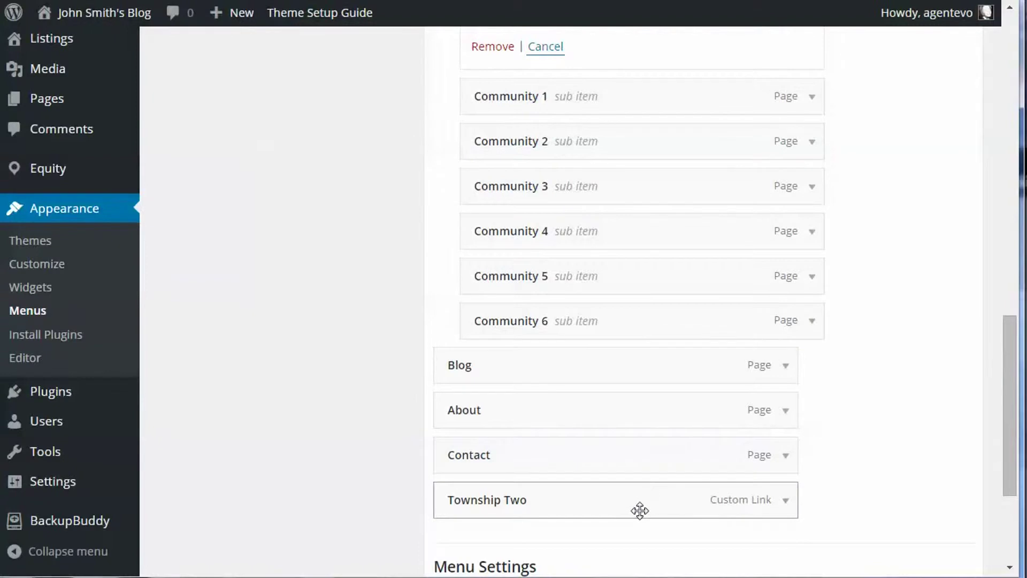
{"action": "left_click_drag", "start_coordinate": [640, 509], "coordinate": [683, 239]}
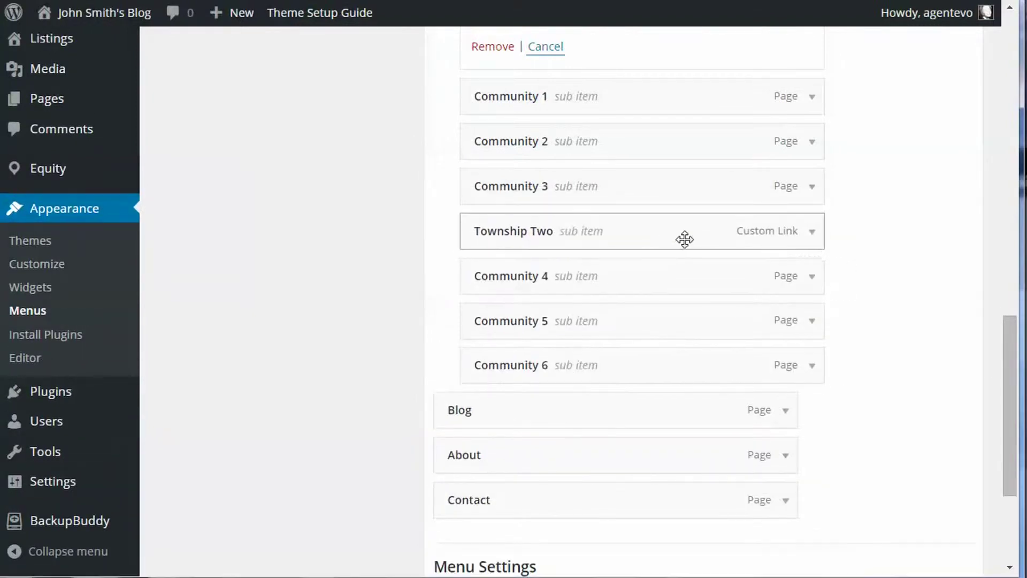
{"action": "left_click", "coordinate": [813, 236]}
{"action": "left_click", "coordinate": [531, 382]}
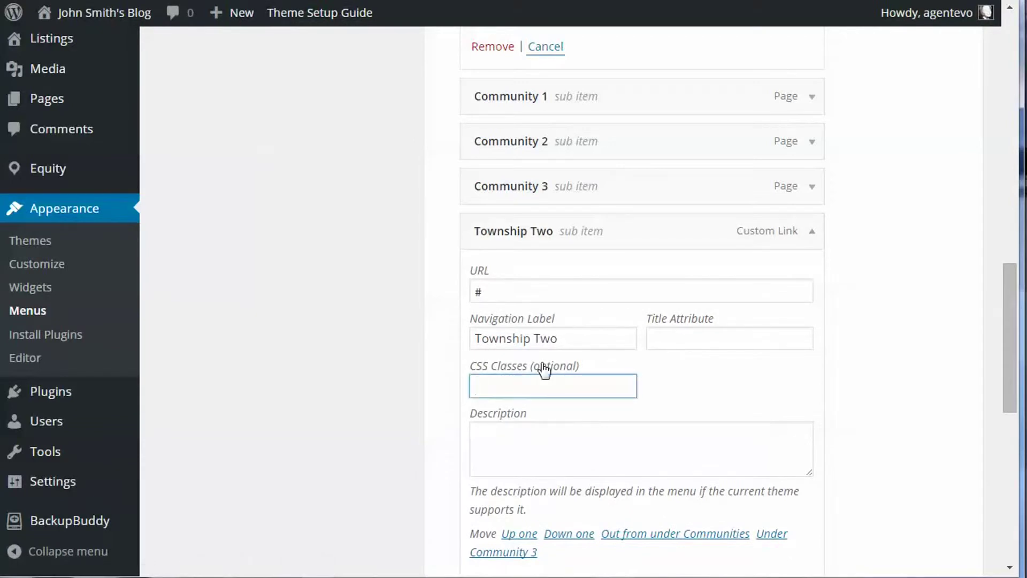
{"action": "type", "text": "label"}
Step: Save the menu, then refresh the live site and check the township labels in the Communities submenu
{"action": "scroll", "coordinate": [676, 357], "scroll_direction": "down", "scroll_amount": 9}
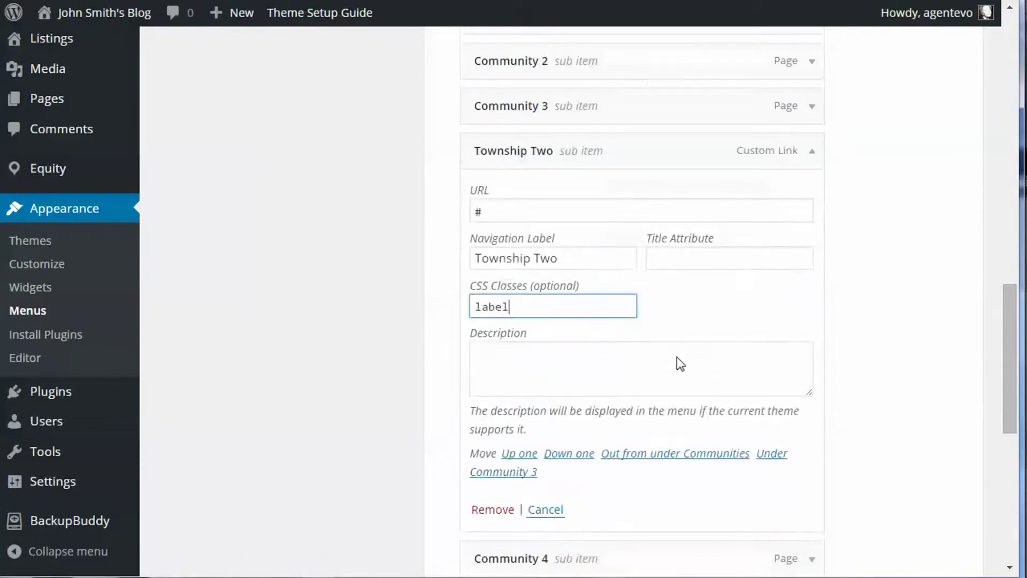
{"action": "scroll", "coordinate": [958, 499], "scroll_direction": "down", "scroll_amount": 2}
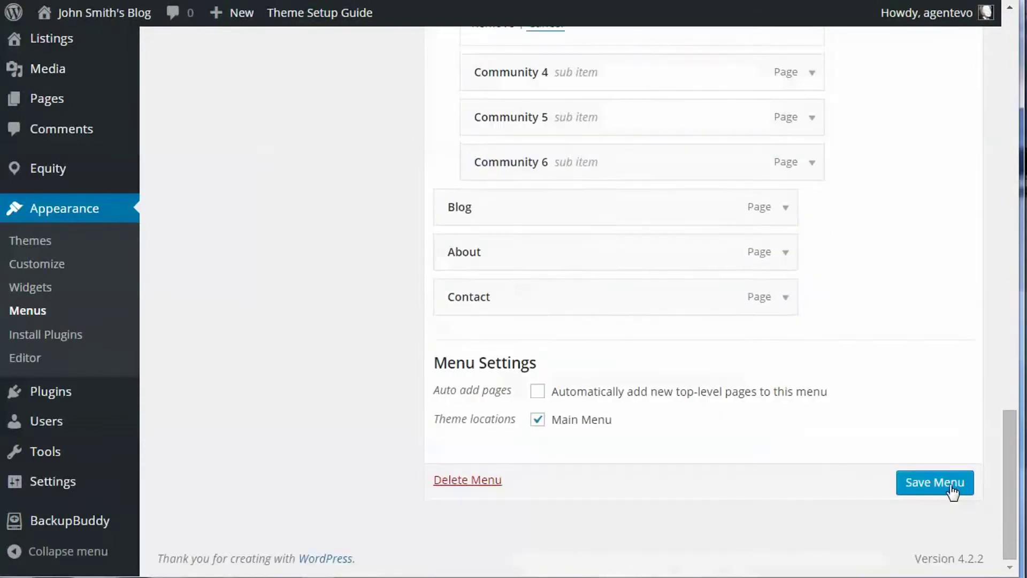
{"action": "left_click", "coordinate": [941, 484]}
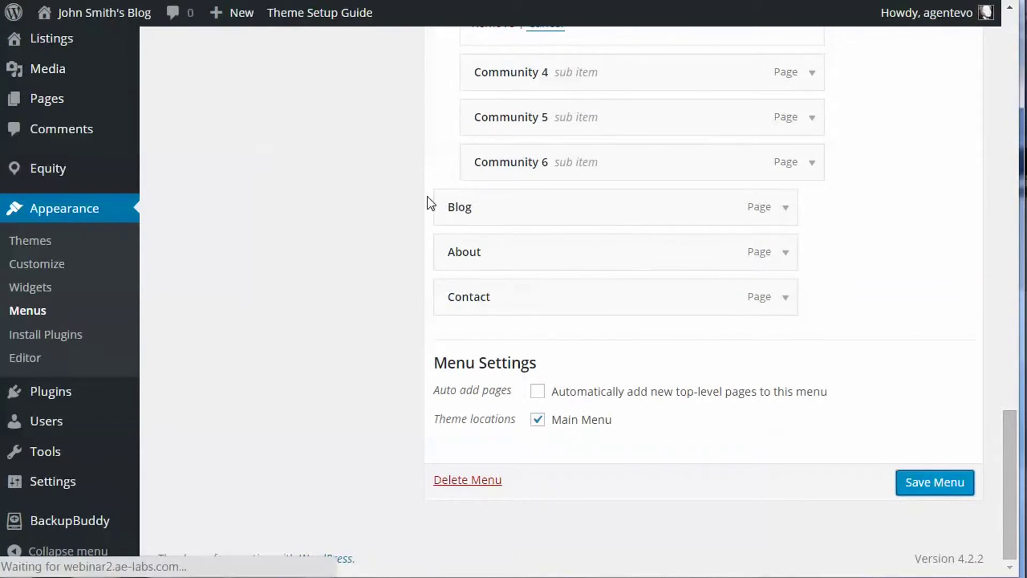
{"action": "key", "text": "ctrl+Tab"}
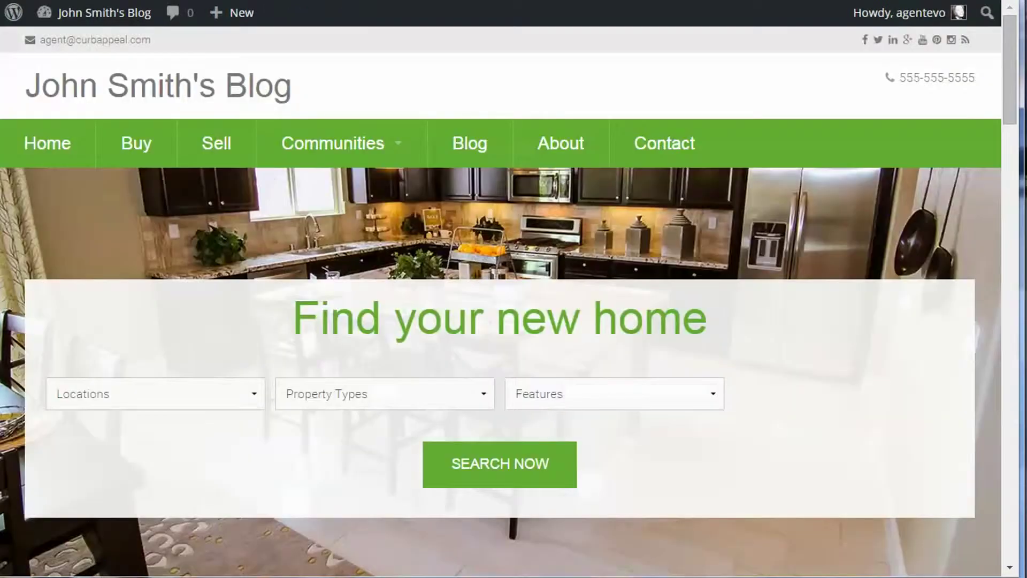
{"action": "key", "text": "F5"}
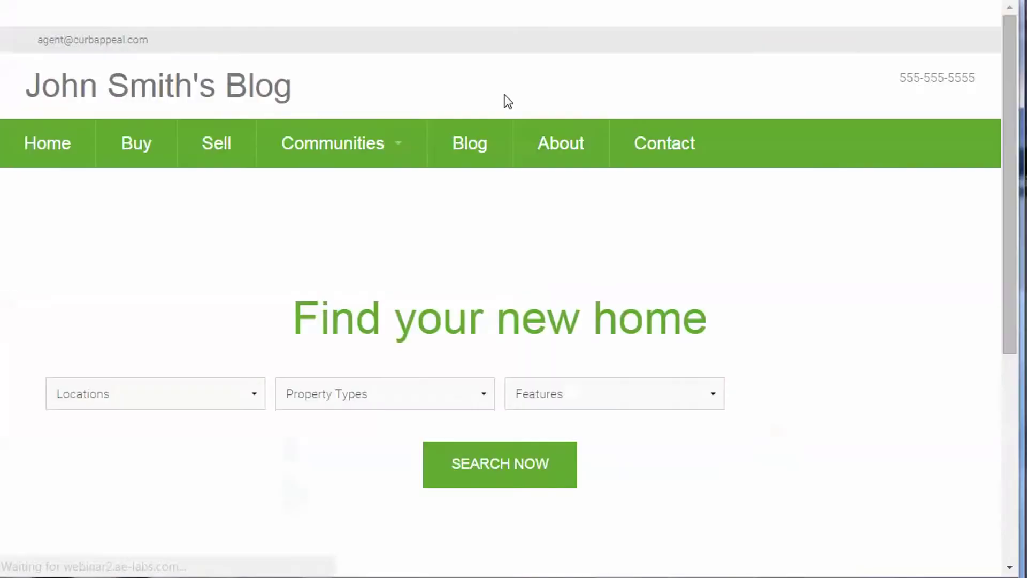
{"action": "mouse_move", "coordinate": [364, 152]}
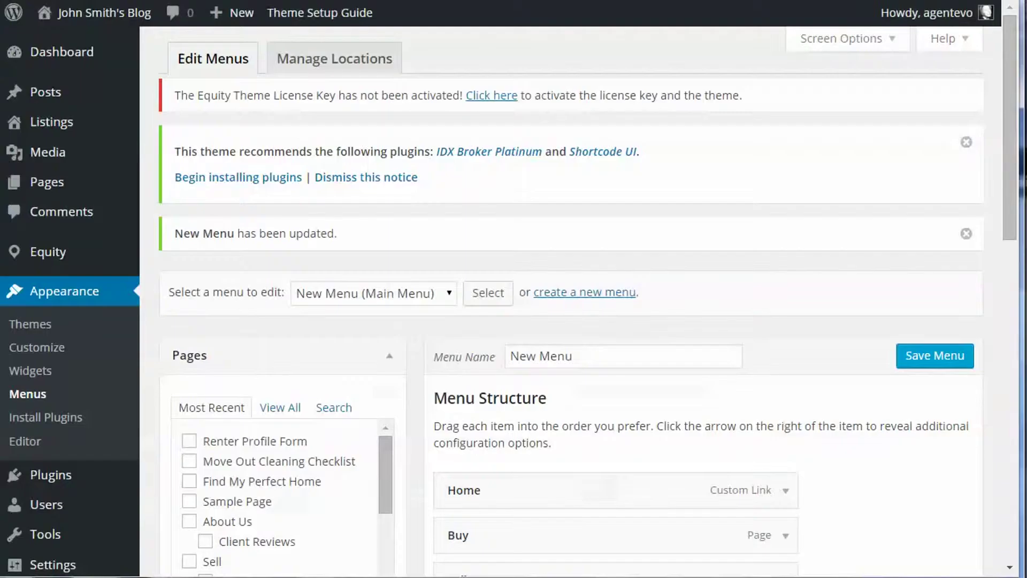
Step: Return to the menu editor and add a custom link with URL # and link text divider to the menu
{"action": "scroll", "coordinate": [412, 348], "scroll_direction": "down", "scroll_amount": 3}
{"action": "scroll", "coordinate": [412, 348], "scroll_direction": "down", "scroll_amount": 4}
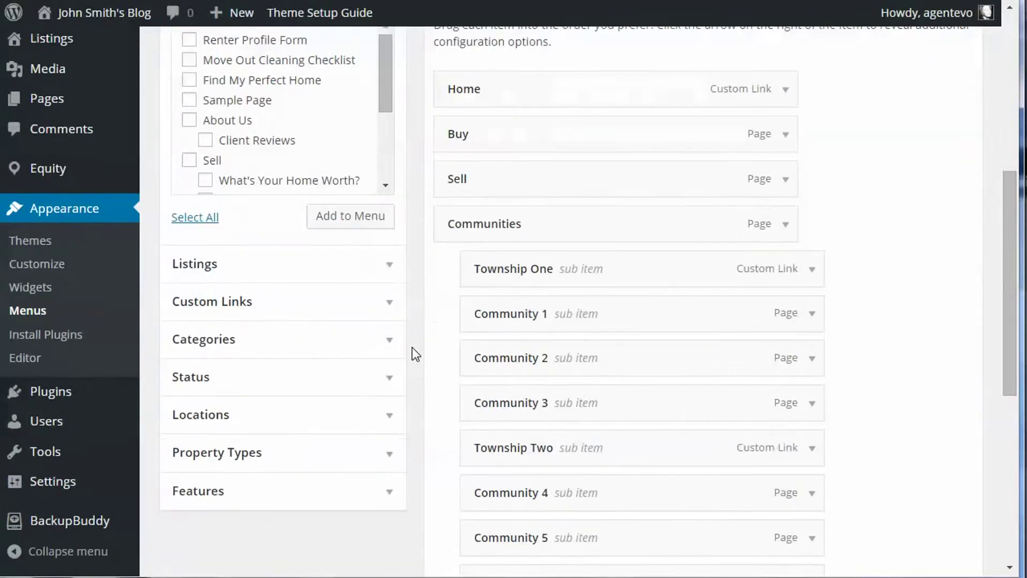
{"action": "left_click", "coordinate": [390, 304]}
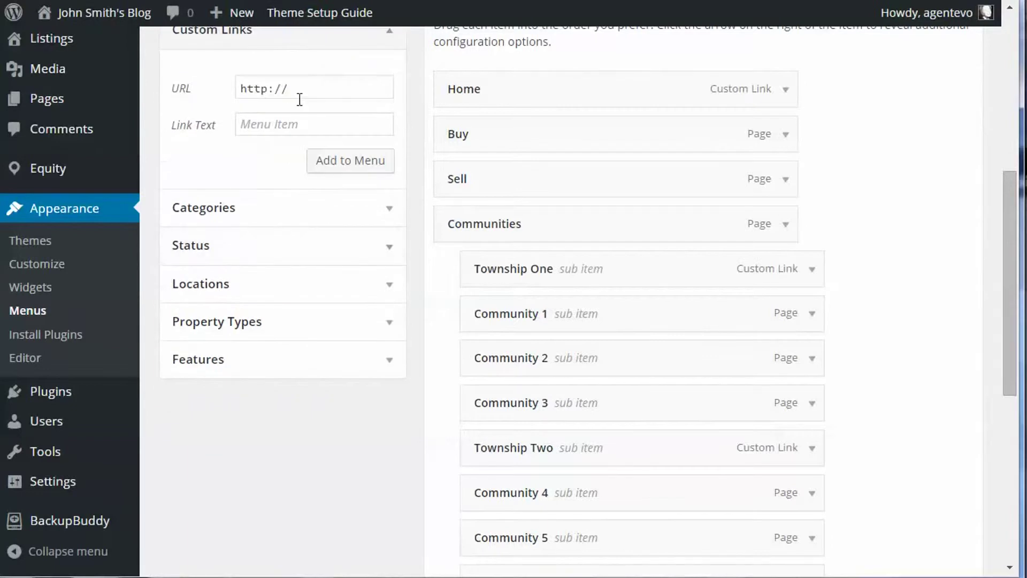
{"action": "left_click_drag", "start_coordinate": [303, 92], "coordinate": [187, 97]}
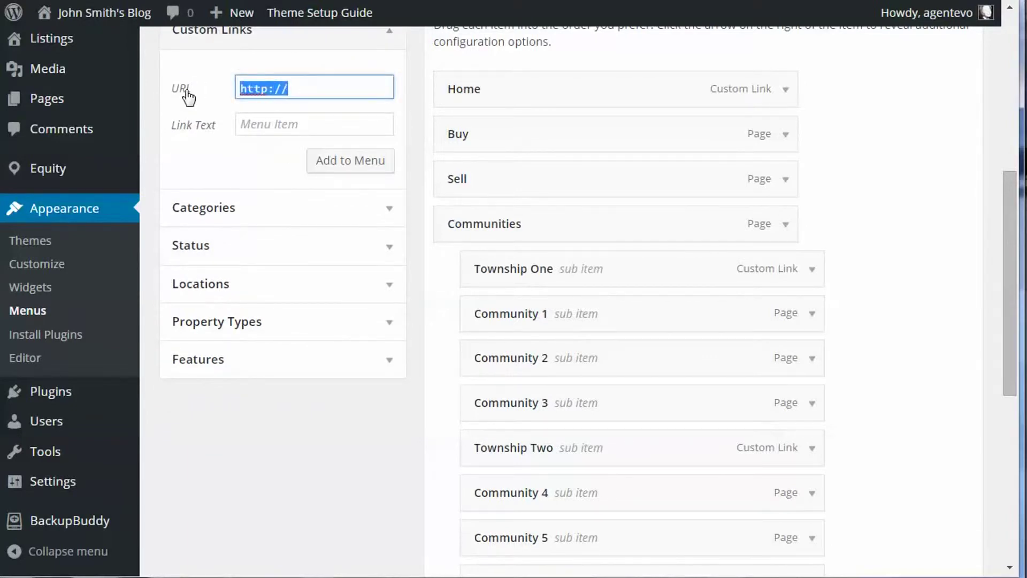
{"action": "type", "text": "#"}
{"action": "left_click", "coordinate": [248, 124]}
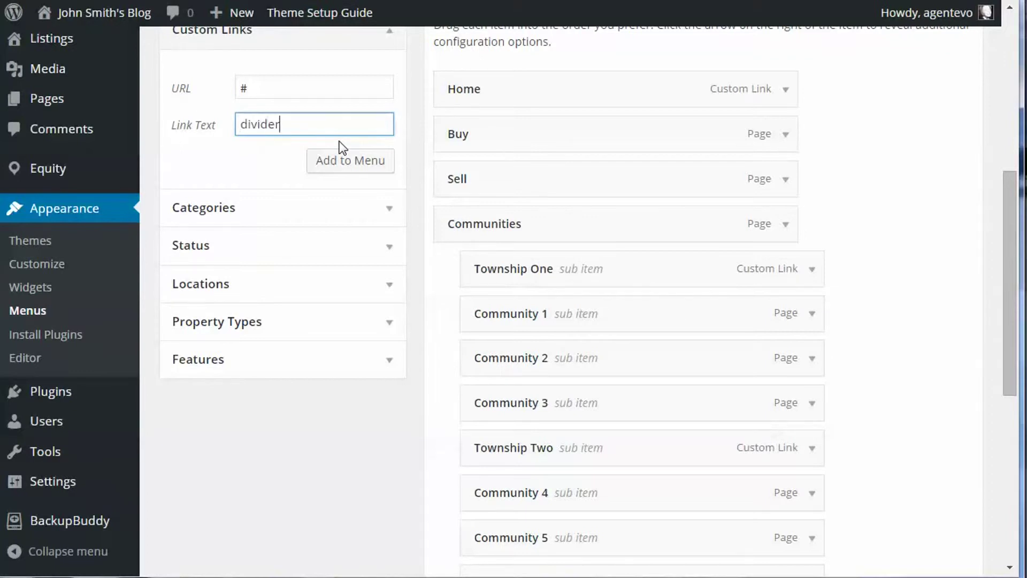
{"action": "left_click", "coordinate": [344, 160]}
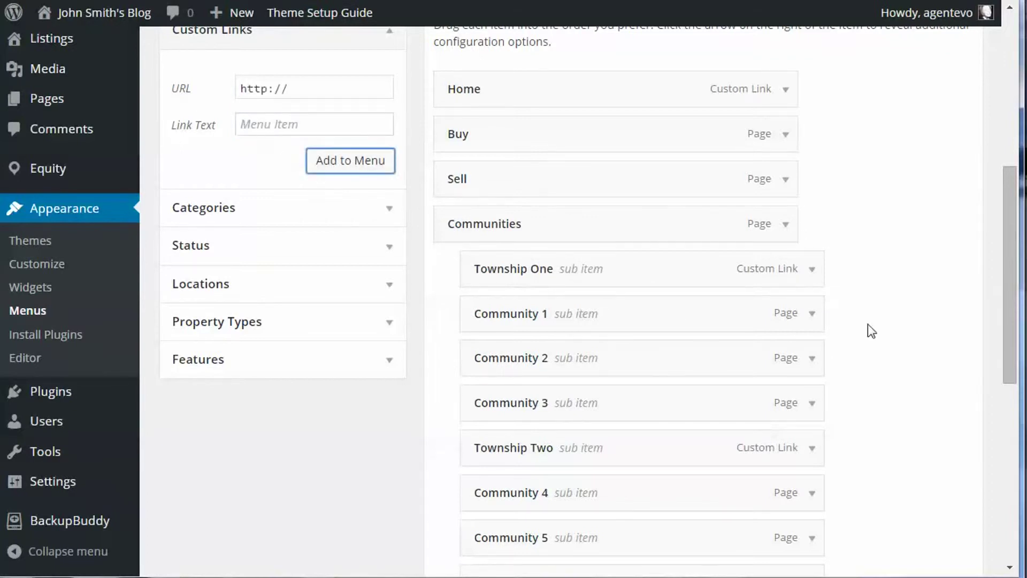
Step: Place the divider item as a Communities sub item between Community 3 and Township Two and set its CSS class to divider
{"action": "scroll", "coordinate": [914, 328], "scroll_direction": "down", "scroll_amount": 6}
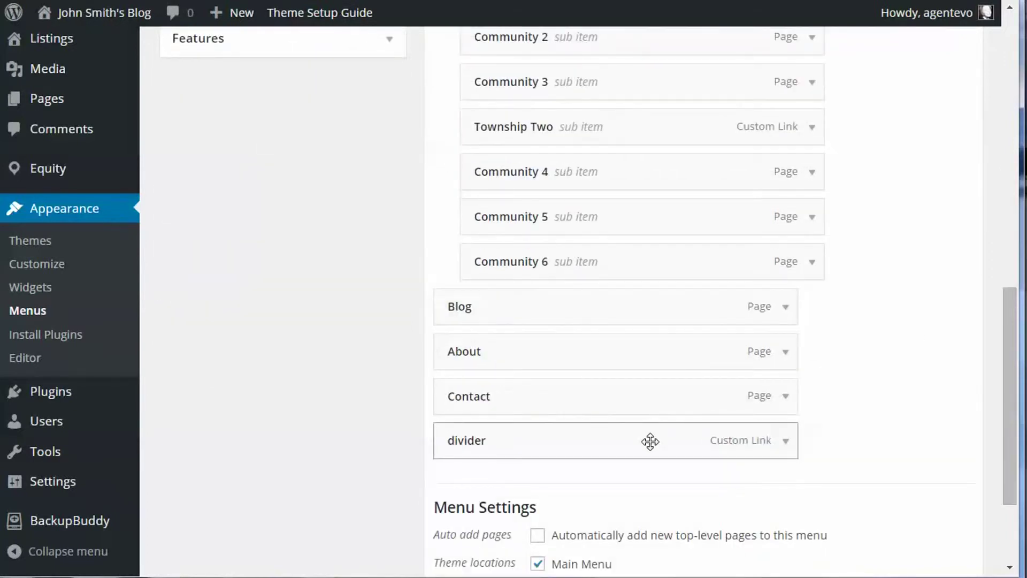
{"action": "left_click_drag", "start_coordinate": [650, 440], "coordinate": [685, 130]}
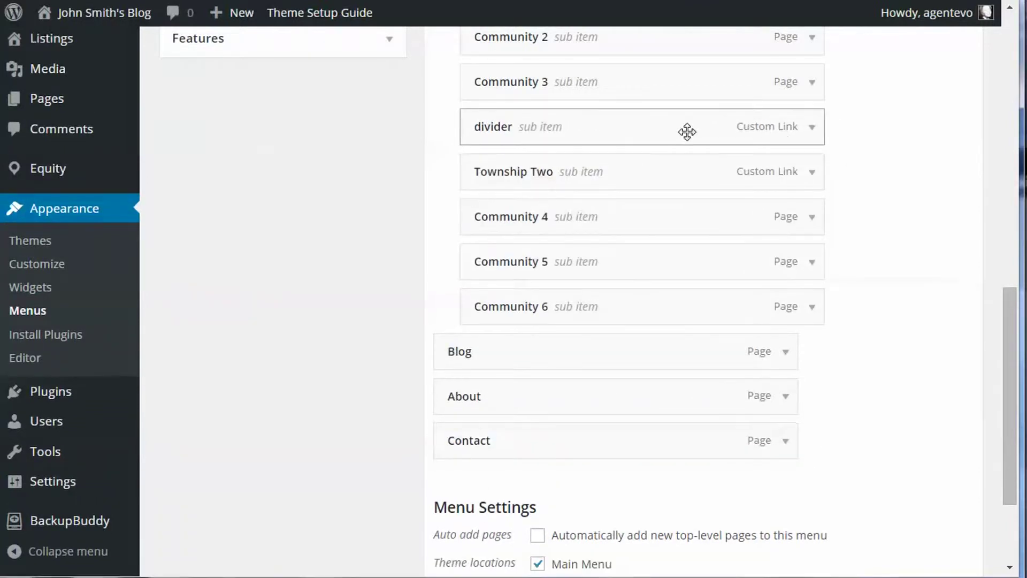
{"action": "left_click", "coordinate": [811, 134]}
{"action": "left_click", "coordinate": [492, 280]}
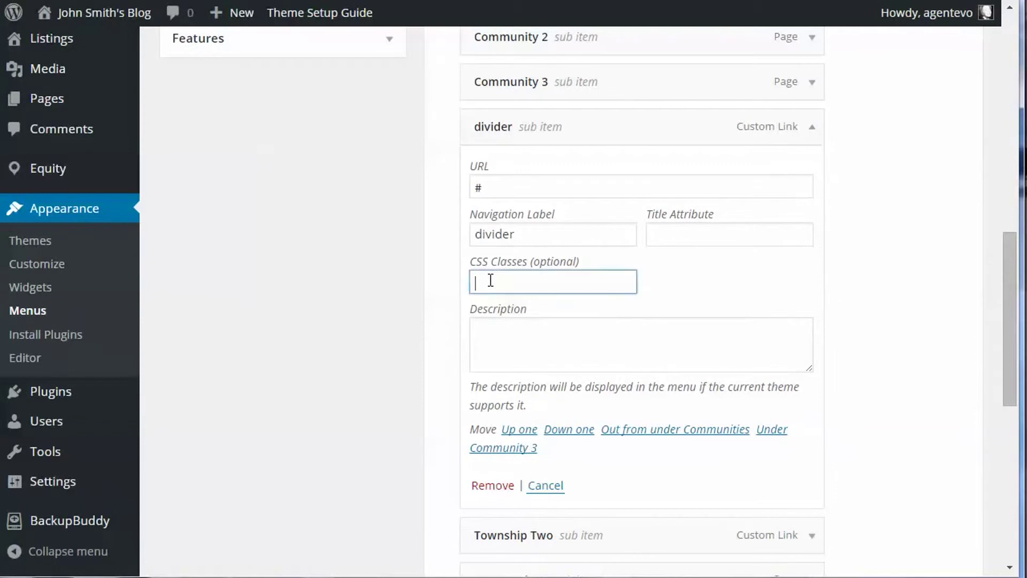
Step: Save the menu with the divider item, then refresh the live site and check the divider in the Communities submenu
{"action": "scroll", "coordinate": [914, 238], "scroll_direction": "down", "scroll_amount": 3}
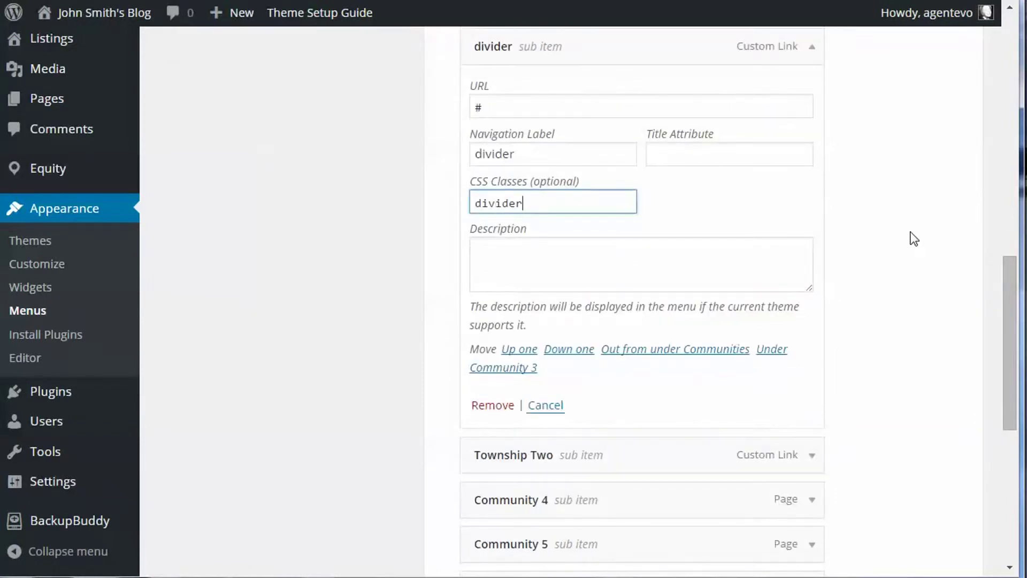
{"action": "scroll", "coordinate": [913, 239], "scroll_direction": "down", "scroll_amount": 8}
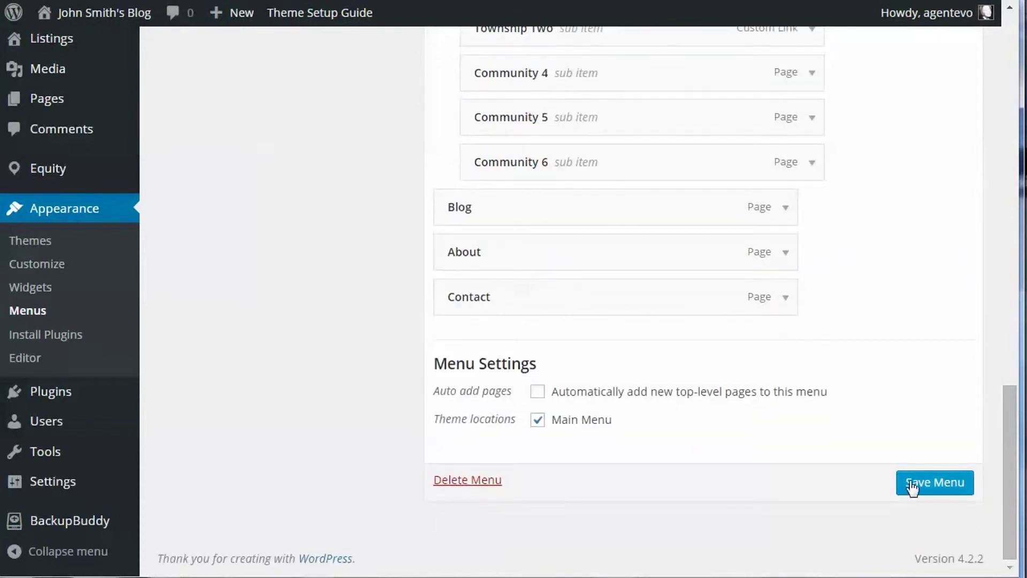
{"action": "left_click", "coordinate": [912, 483]}
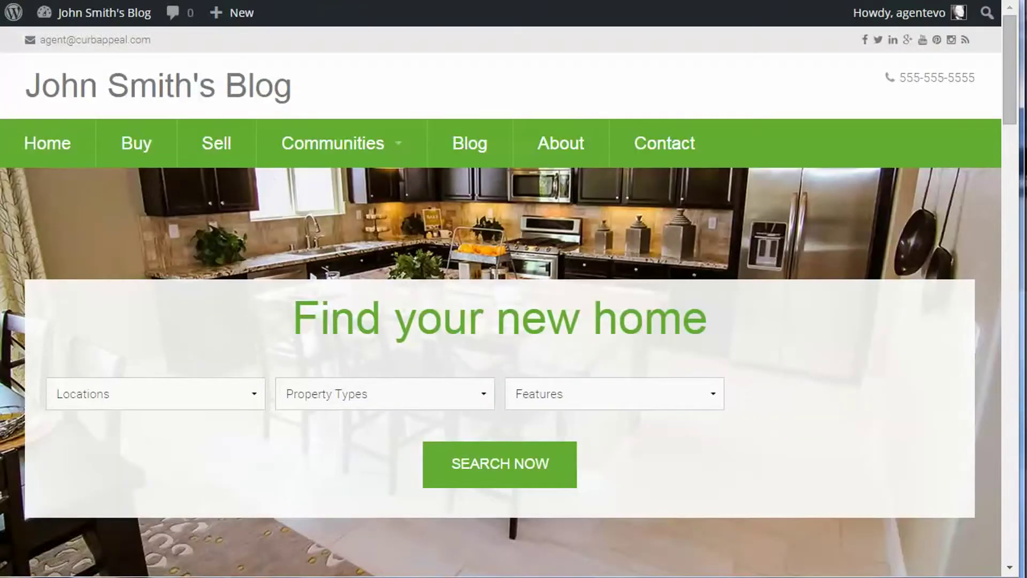
{"action": "key", "text": "F5"}
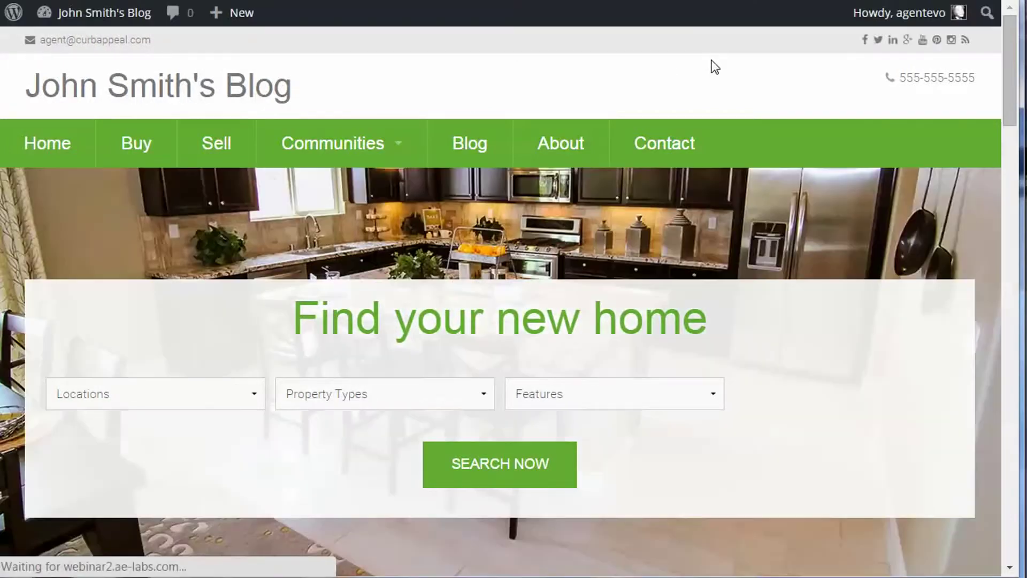
{"action": "mouse_move", "coordinate": [360, 152]}
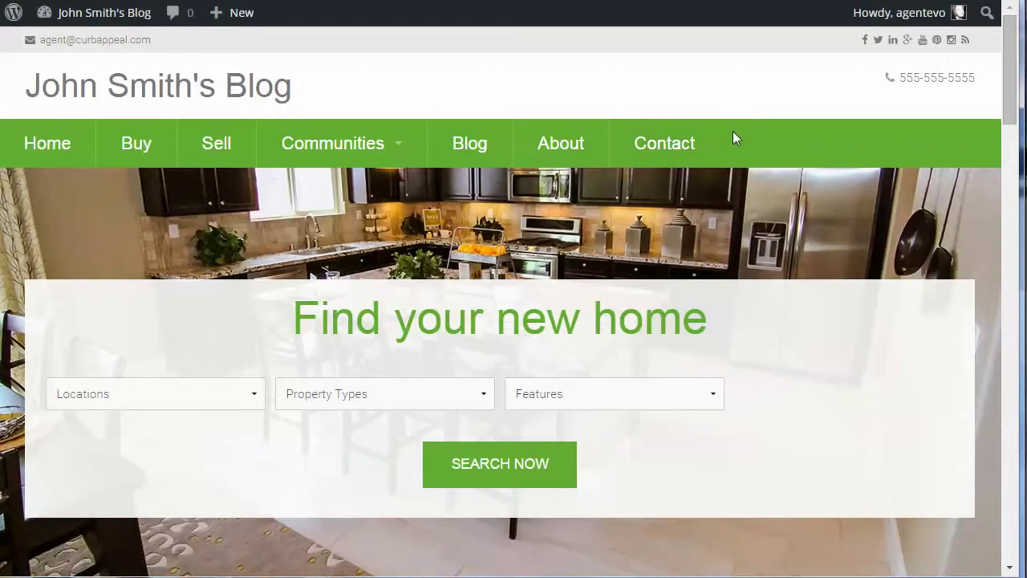
Step: Look through the live home page's sections from the navigation menu down to the footer
{"action": "scroll", "coordinate": [739, 131], "scroll_direction": "down", "scroll_amount": 8}
{"action": "scroll", "coordinate": [745, 131], "scroll_direction": "down", "scroll_amount": 15}
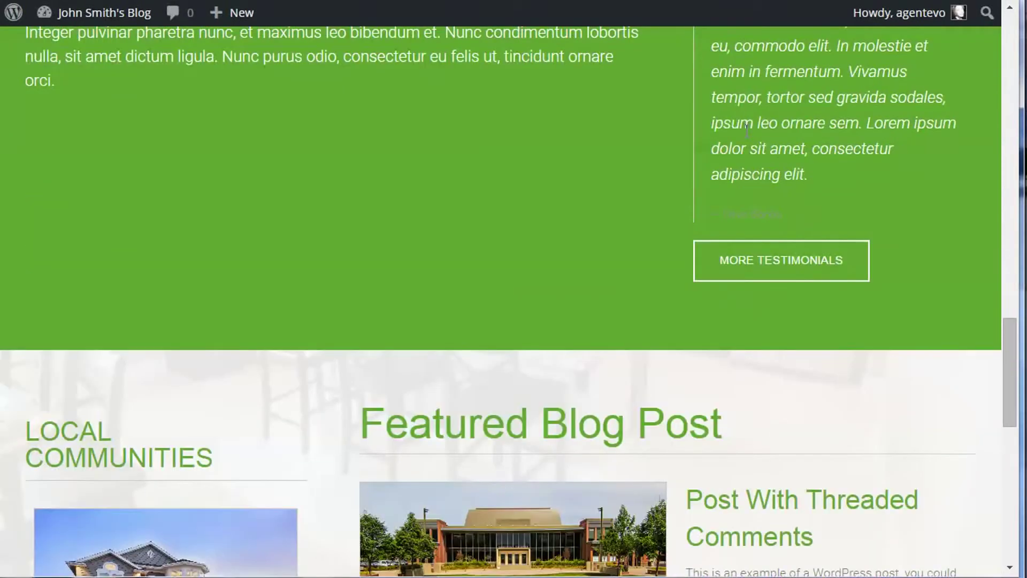
{"action": "scroll", "coordinate": [747, 130], "scroll_direction": "down", "scroll_amount": 12}
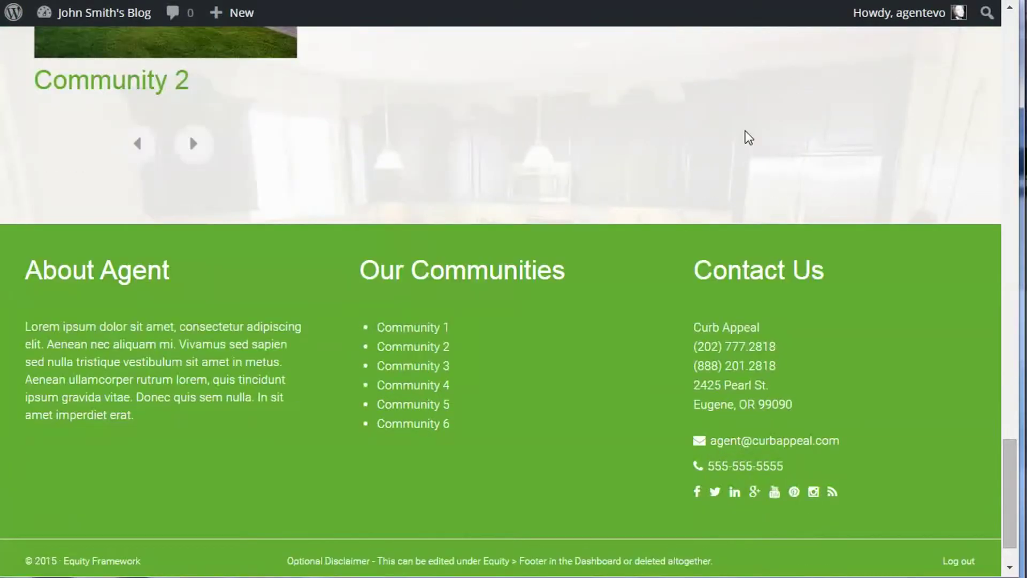
{"action": "scroll", "coordinate": [580, 140], "scroll_direction": "up", "scroll_amount": 10}
{"action": "scroll", "coordinate": [580, 140], "scroll_direction": "up", "scroll_amount": 10}
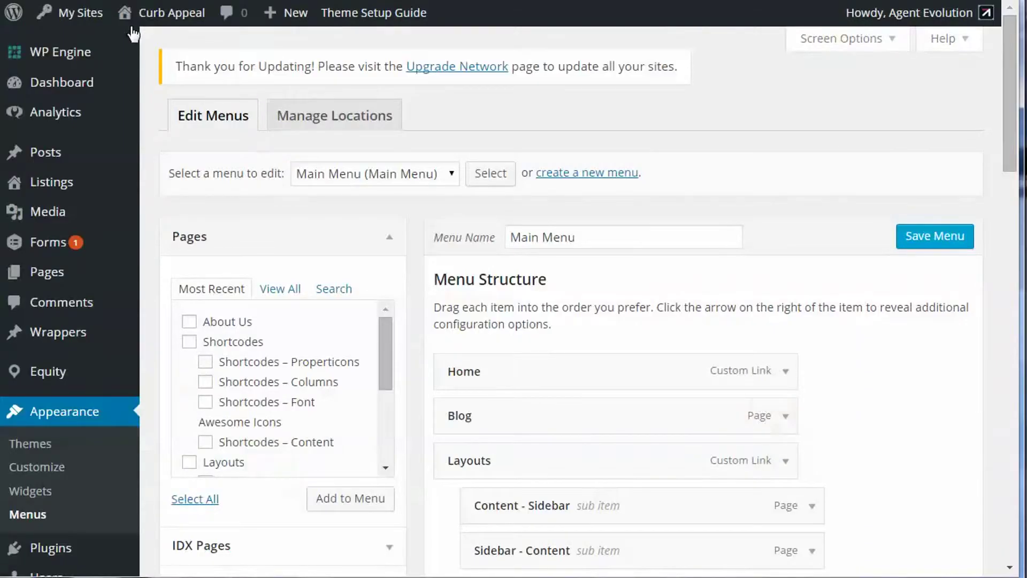
Step: Switch to the Curb Appeal demo site's admin, open its home page in a new tab and examine the page sections
{"action": "mouse_move", "coordinate": [160, 13]}
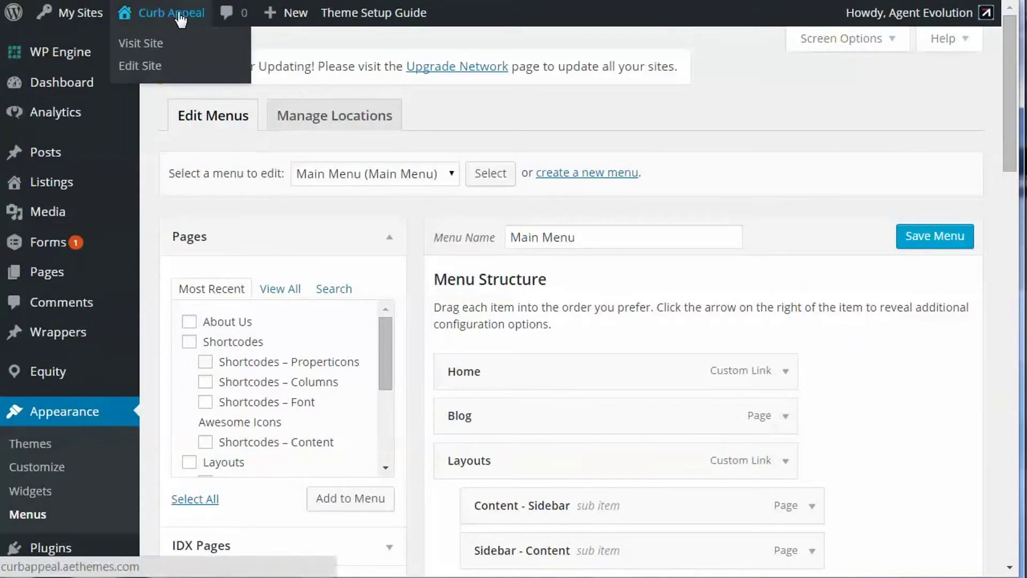
{"action": "right_click", "coordinate": [149, 42]}
{"action": "left_click", "coordinate": [252, 51]}
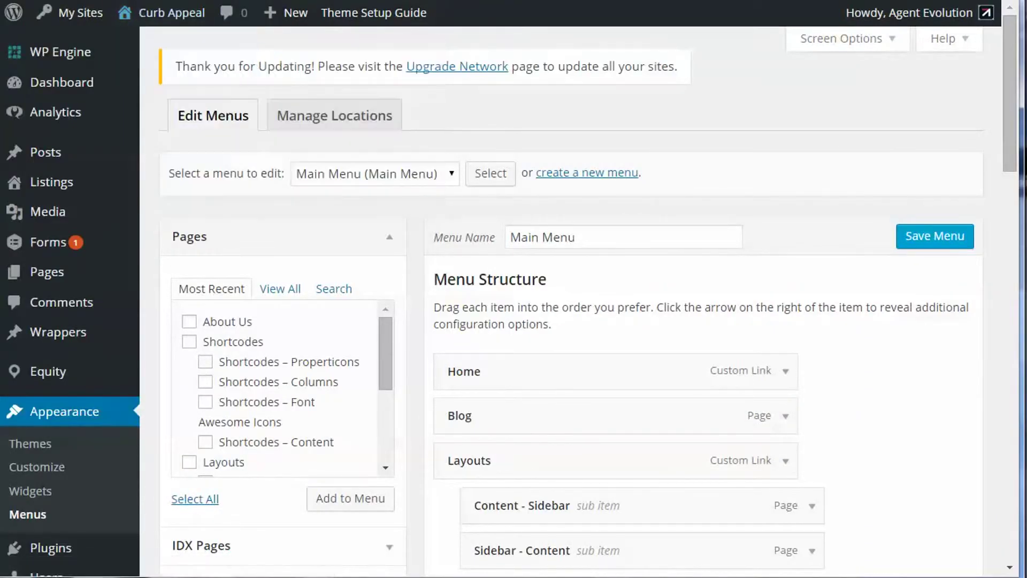
{"action": "key", "text": "ctrl+Tab"}
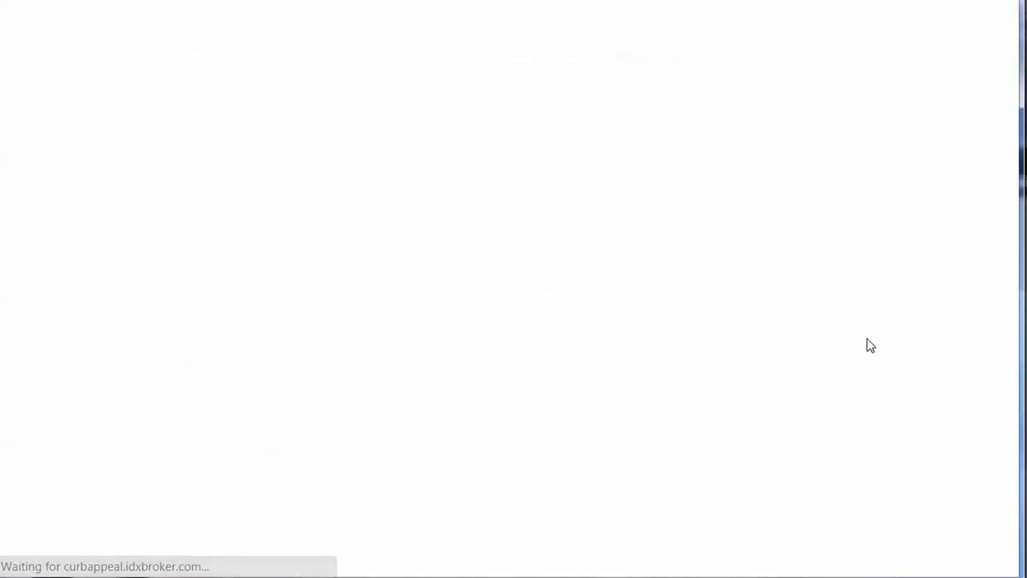
{"action": "scroll", "coordinate": [871, 345], "scroll_direction": "down", "scroll_amount": 20}
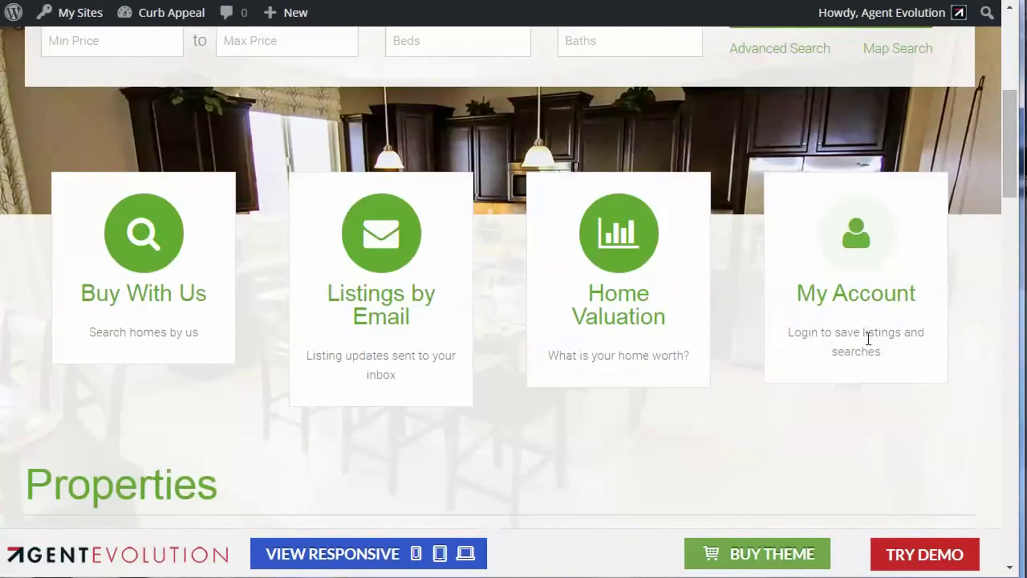
{"action": "scroll", "coordinate": [868, 338], "scroll_direction": "down", "scroll_amount": 3}
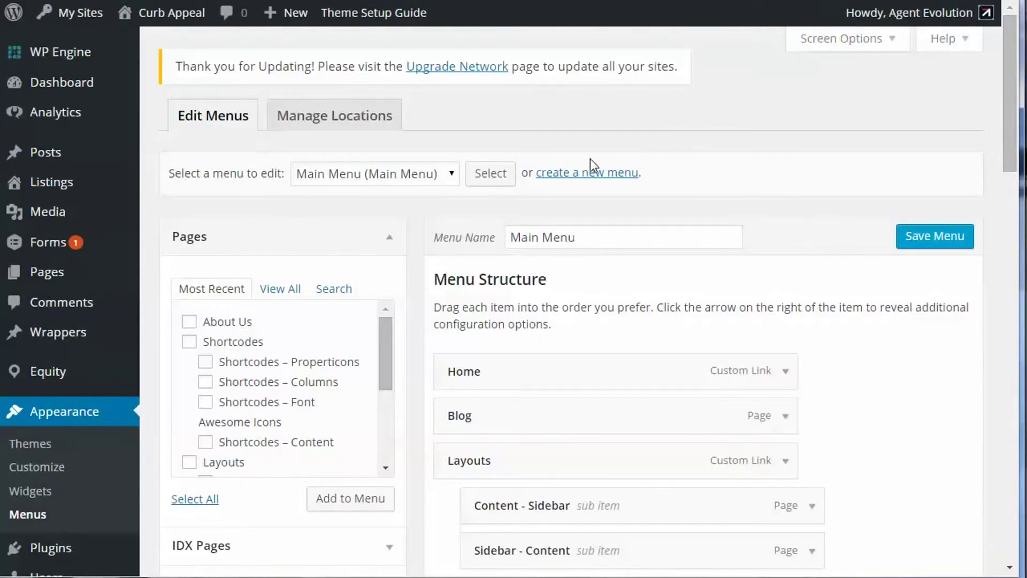
Step: Return to the Curb Appeal menu editor, load the Search Links menu and review its items
{"action": "left_click", "coordinate": [383, 173]}
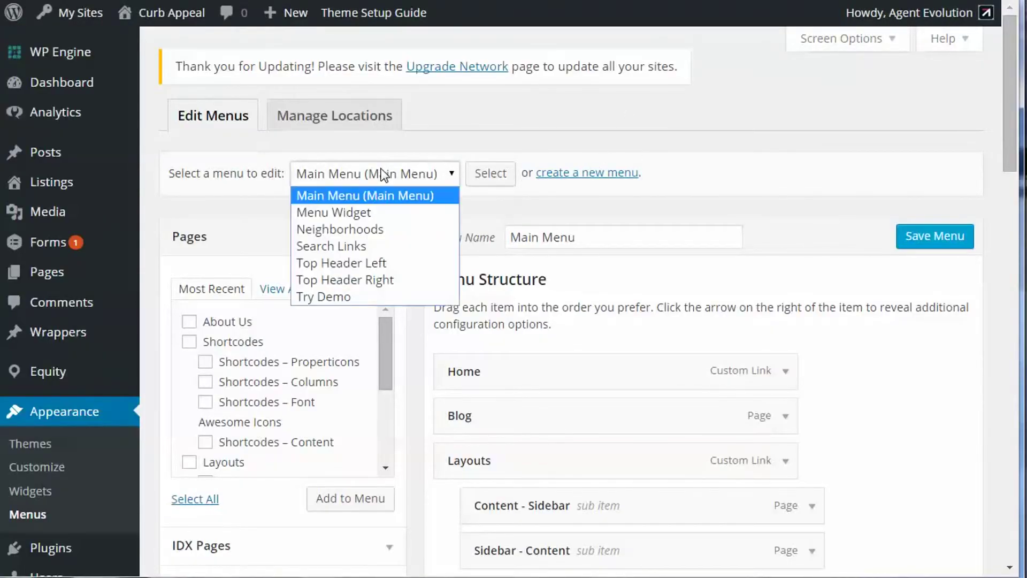
{"action": "left_click", "coordinate": [362, 246]}
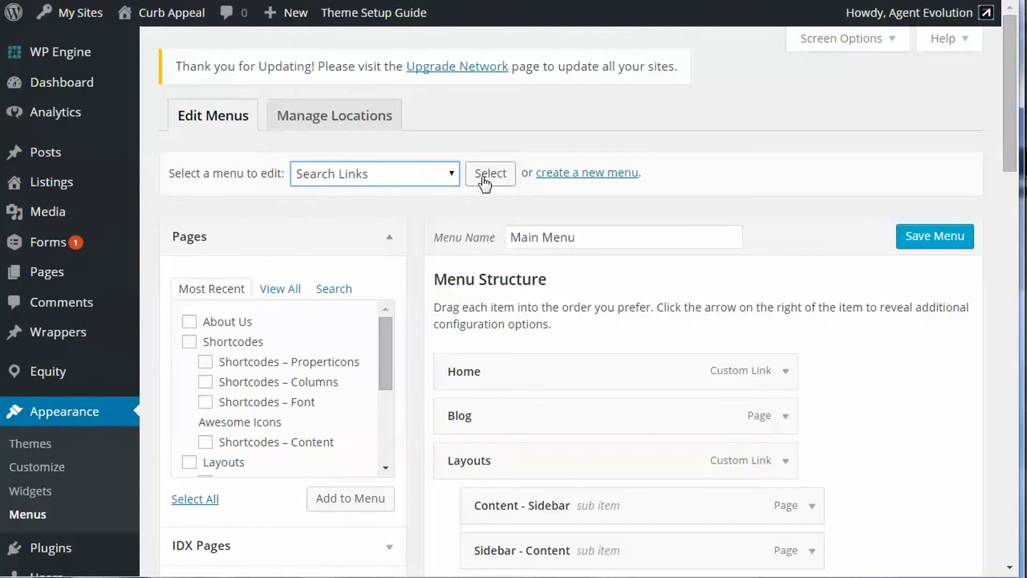
{"action": "left_click", "coordinate": [487, 181]}
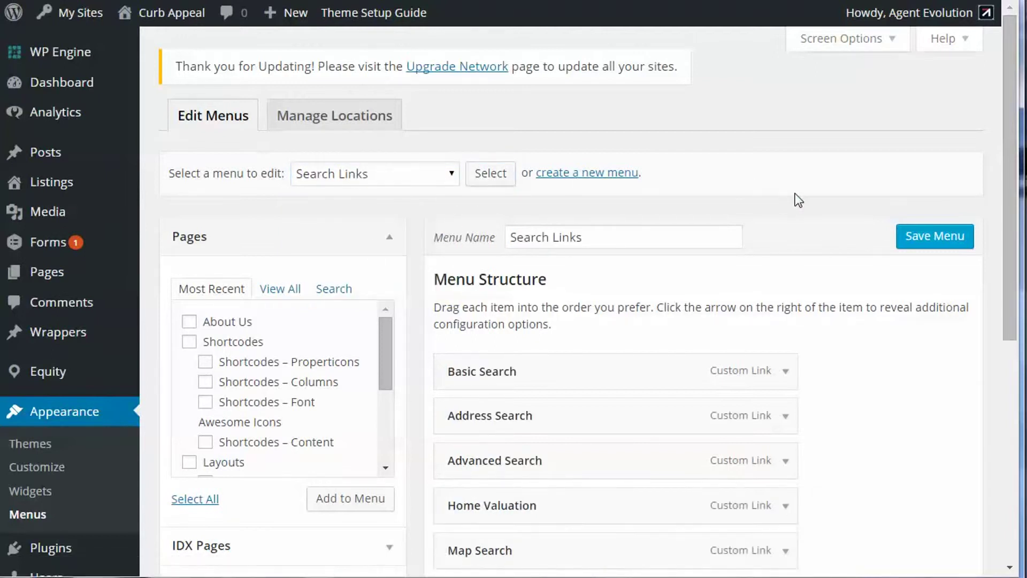
{"action": "scroll", "coordinate": [796, 199], "scroll_direction": "down", "scroll_amount": 5}
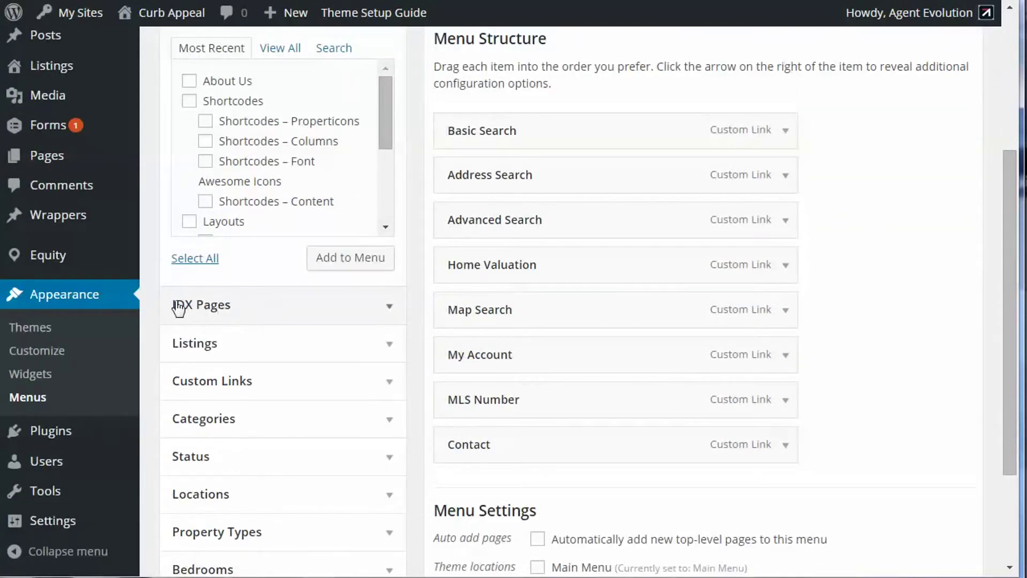
Step: Add the IDX page Browse by City to the Search Links menu from the full list of IDX pages
{"action": "left_click", "coordinate": [388, 308]}
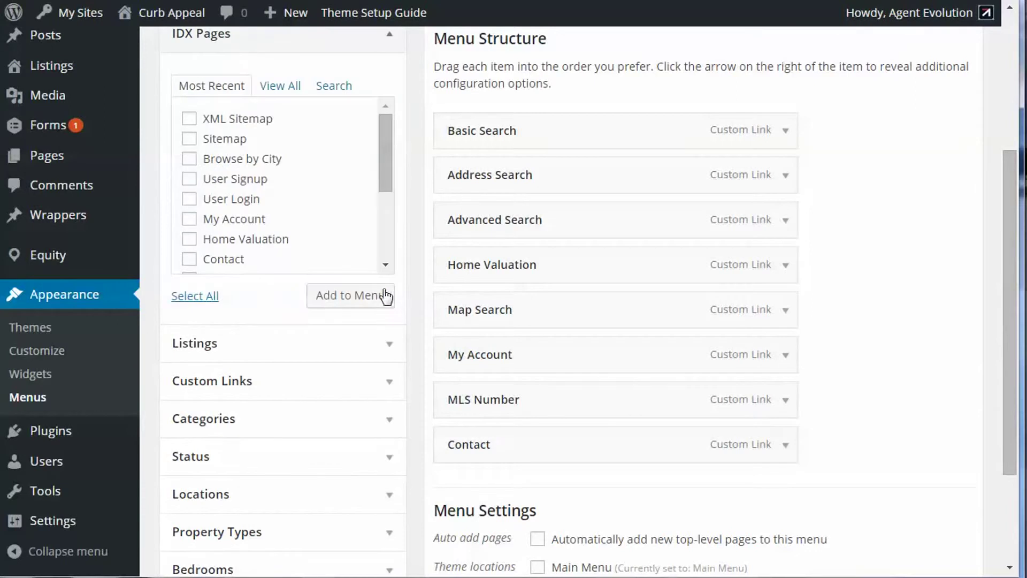
{"action": "left_click", "coordinate": [281, 87]}
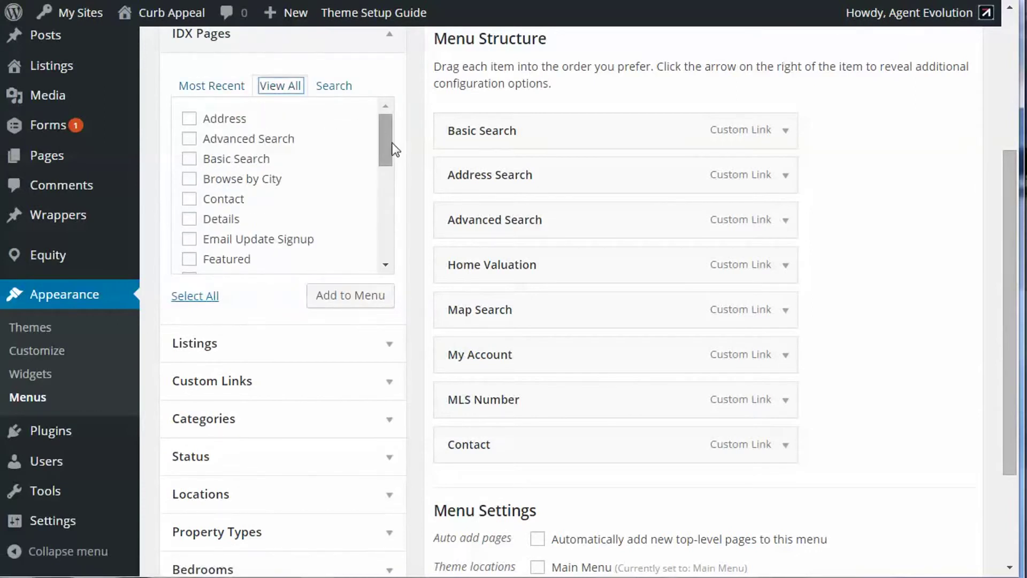
{"action": "scroll", "coordinate": [388, 140], "scroll_direction": "down", "scroll_amount": 3}
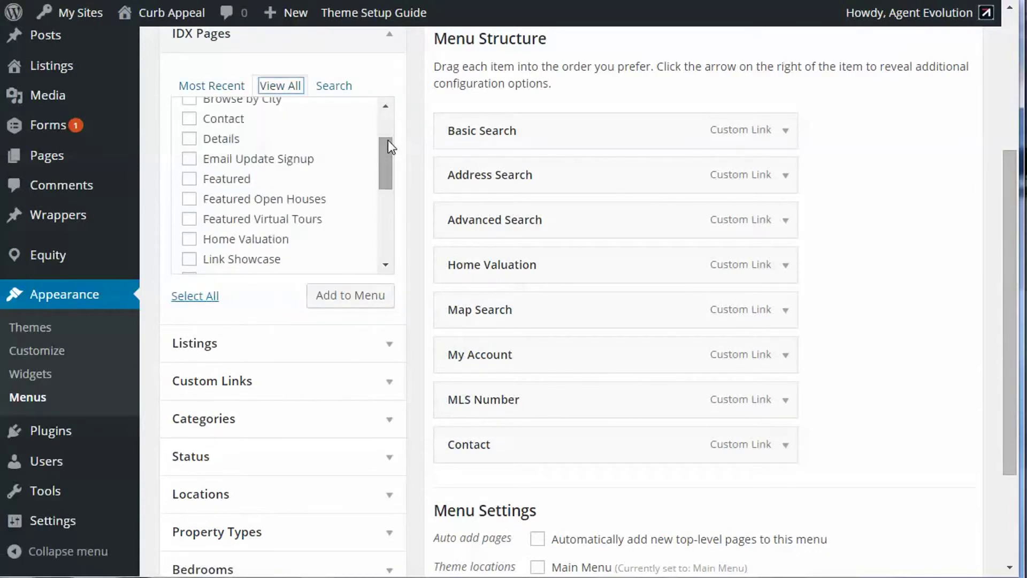
{"action": "left_click_drag", "start_coordinate": [384, 163], "coordinate": [384, 120]}
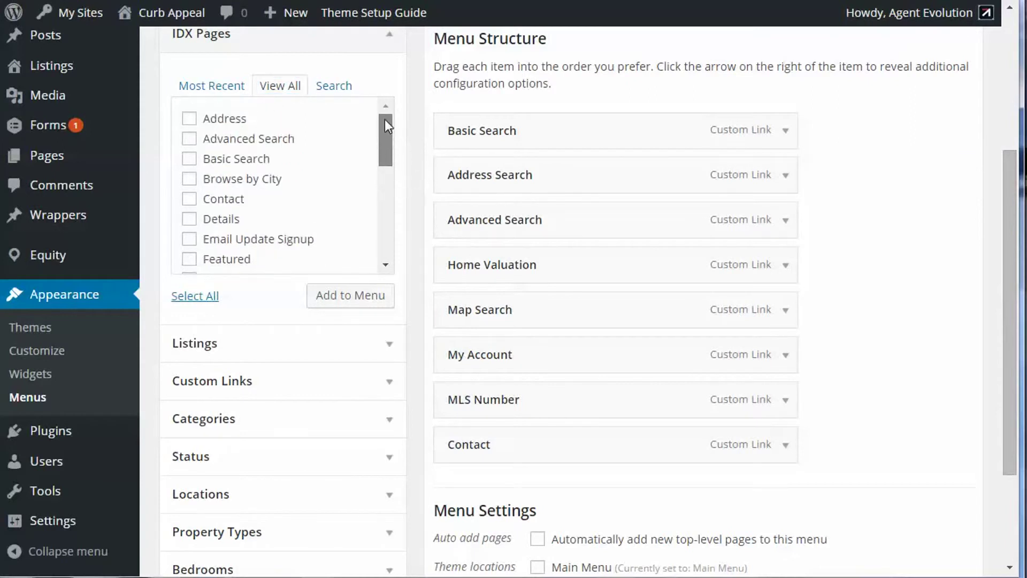
{"action": "left_click", "coordinate": [189, 178]}
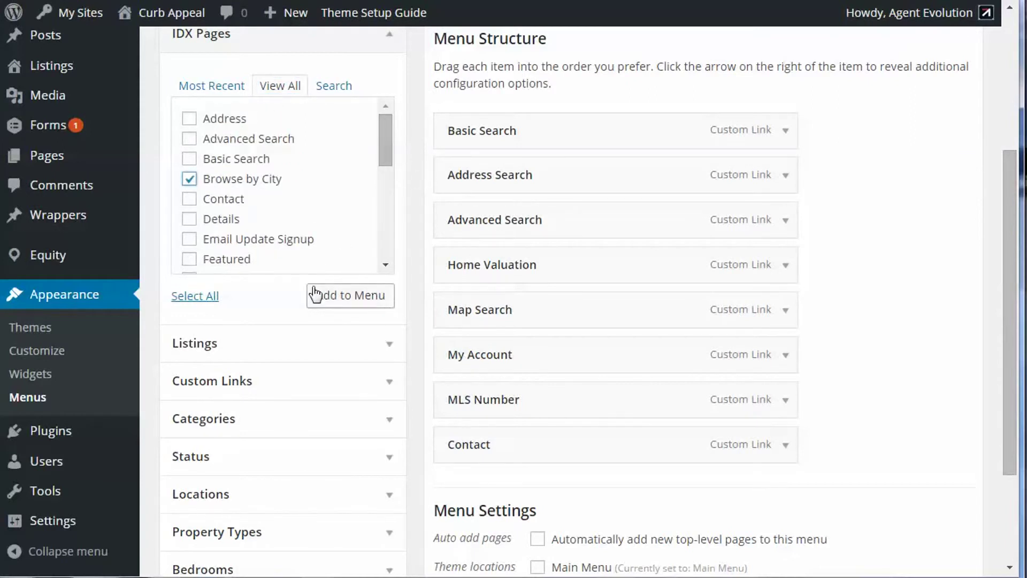
{"action": "left_click", "coordinate": [330, 296]}
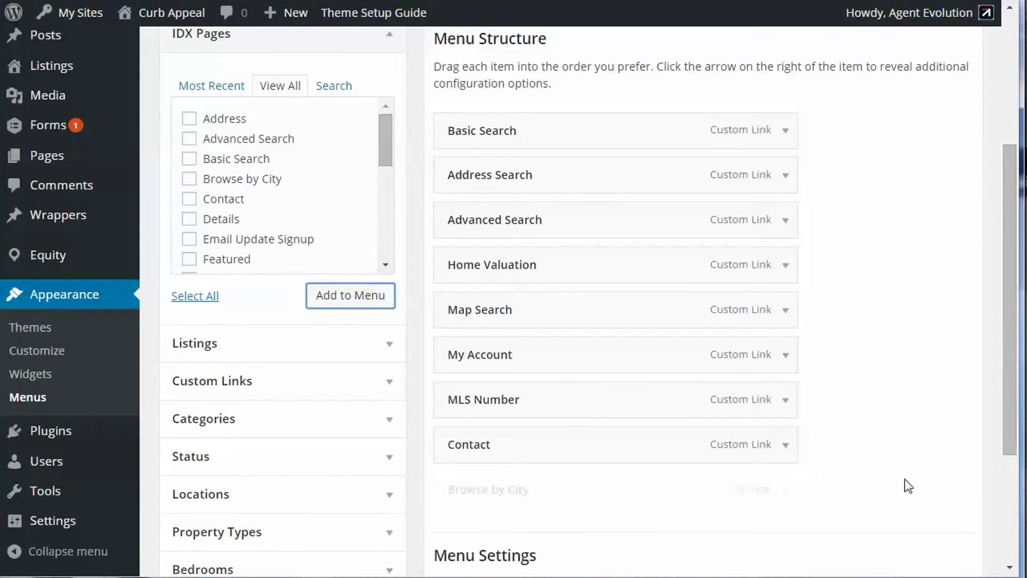
{"action": "scroll", "coordinate": [904, 480], "scroll_direction": "down", "scroll_amount": 3}
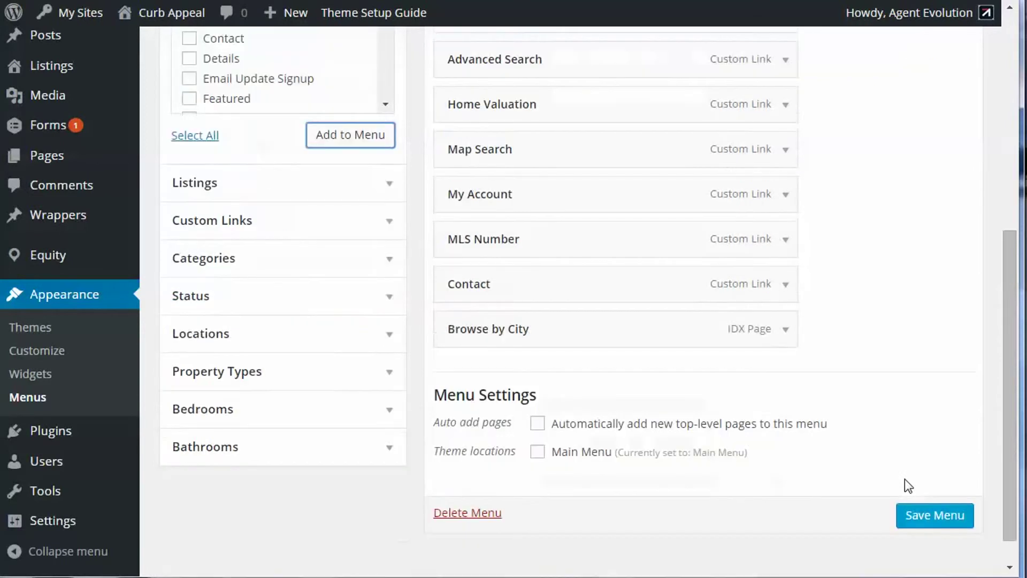
Step: Expand the Browse by City item and enter the icon prefix fa- as its CSS class
{"action": "left_click", "coordinate": [784, 329]}
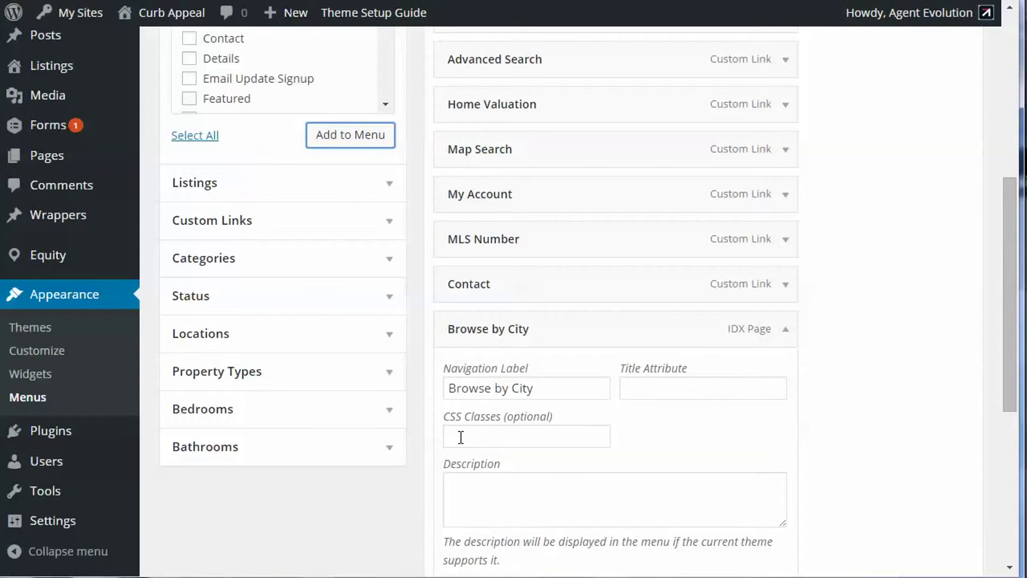
{"action": "left_click", "coordinate": [460, 438]}
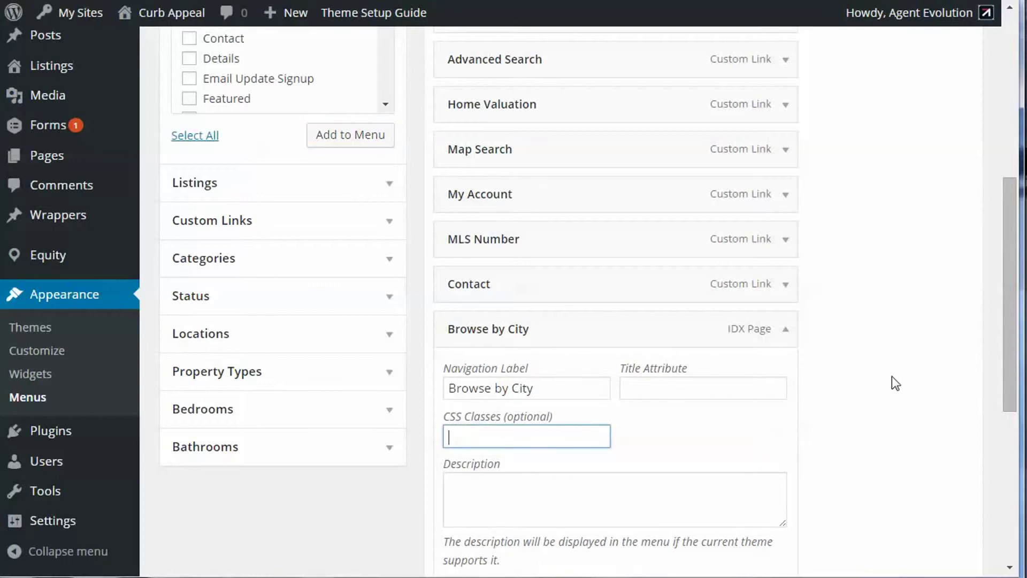
{"action": "type", "text": "fa-"}
Step: Open the Theme Setup Guide in a new tab and read the Adding icons instructions in its Menus document
{"action": "right_click", "coordinate": [371, 21]}
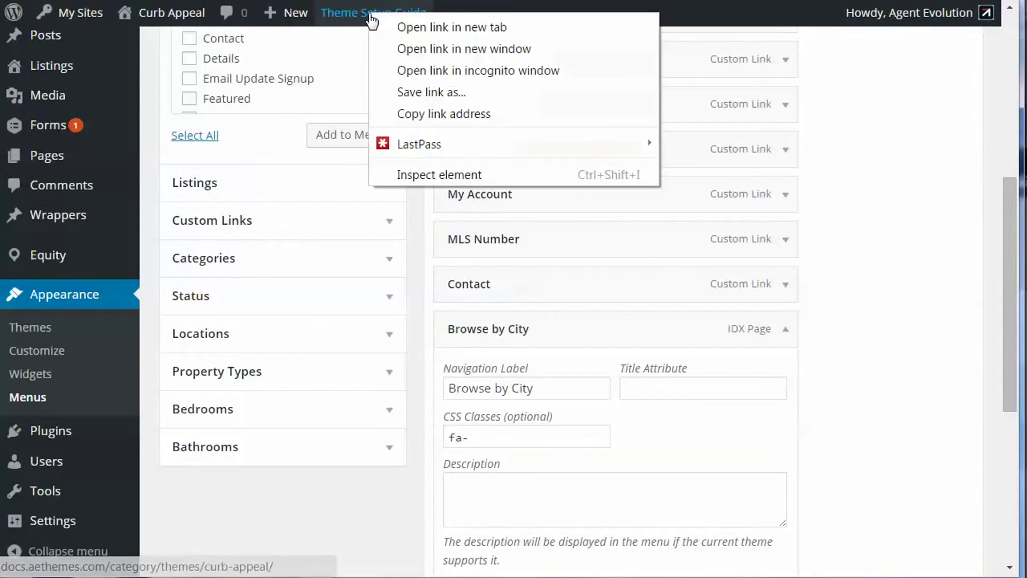
{"action": "left_click", "coordinate": [489, 26]}
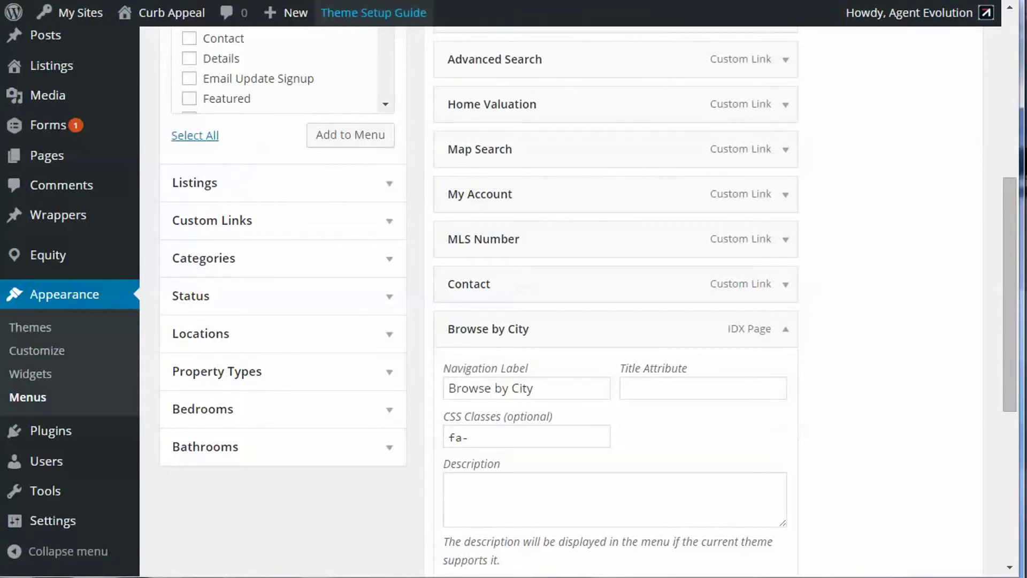
{"action": "key", "text": "ctrl+Tab"}
{"action": "scroll", "coordinate": [698, 354], "scroll_direction": "down", "scroll_amount": 5}
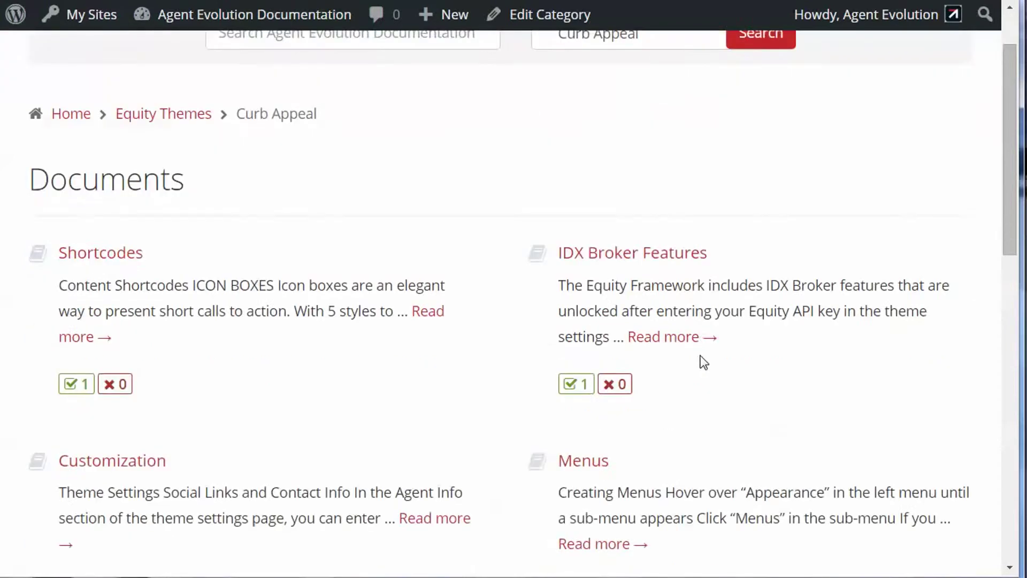
{"action": "left_click", "coordinate": [749, 301]}
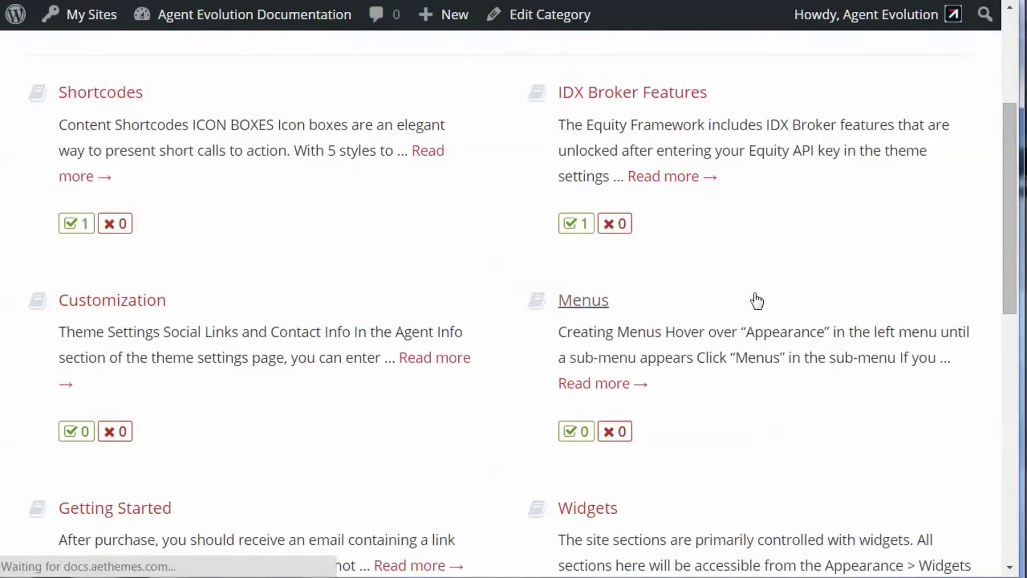
{"action": "scroll", "coordinate": [770, 360], "scroll_direction": "down", "scroll_amount": 10}
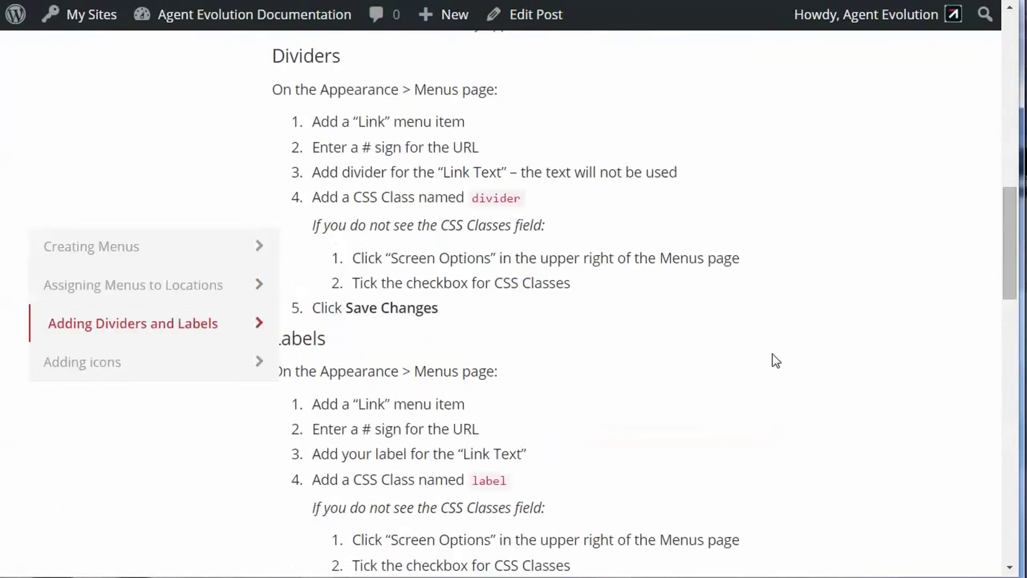
{"action": "scroll", "coordinate": [775, 360], "scroll_direction": "down", "scroll_amount": 9}
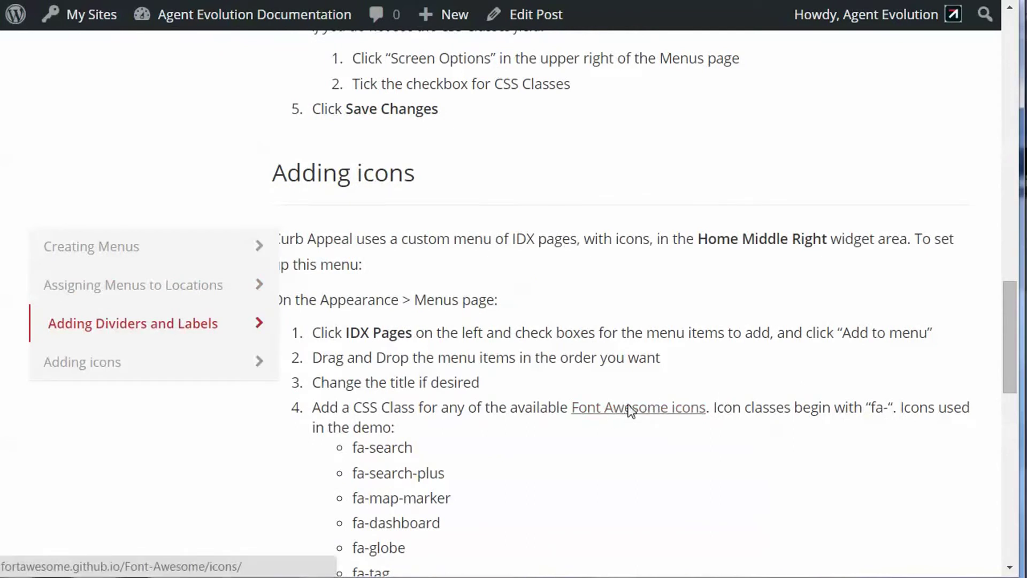
Step: Open the linked Font Awesome icons page and look through the available icon names
{"action": "left_click", "coordinate": [632, 411]}
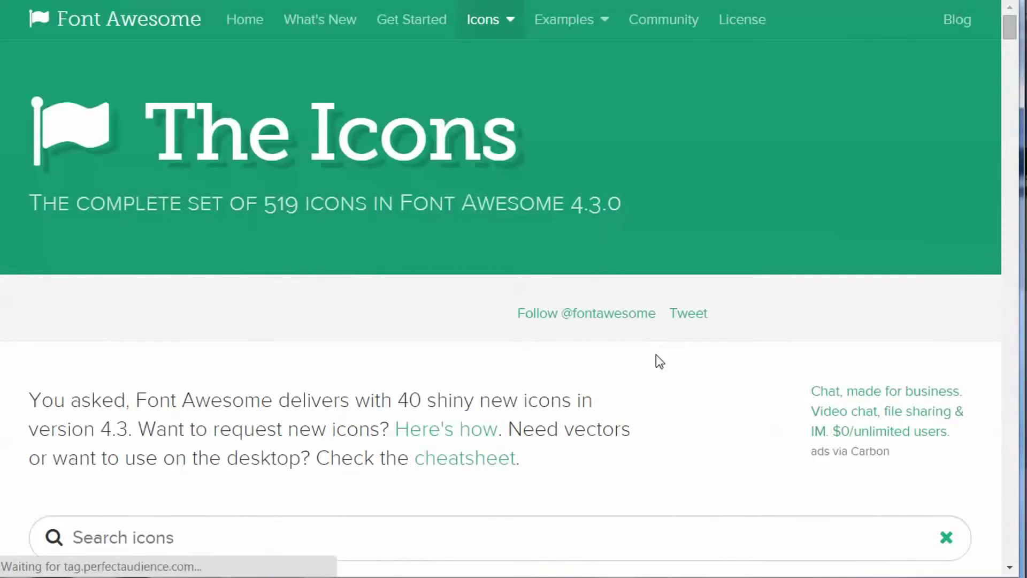
{"action": "scroll", "coordinate": [646, 391], "scroll_direction": "down", "scroll_amount": 8}
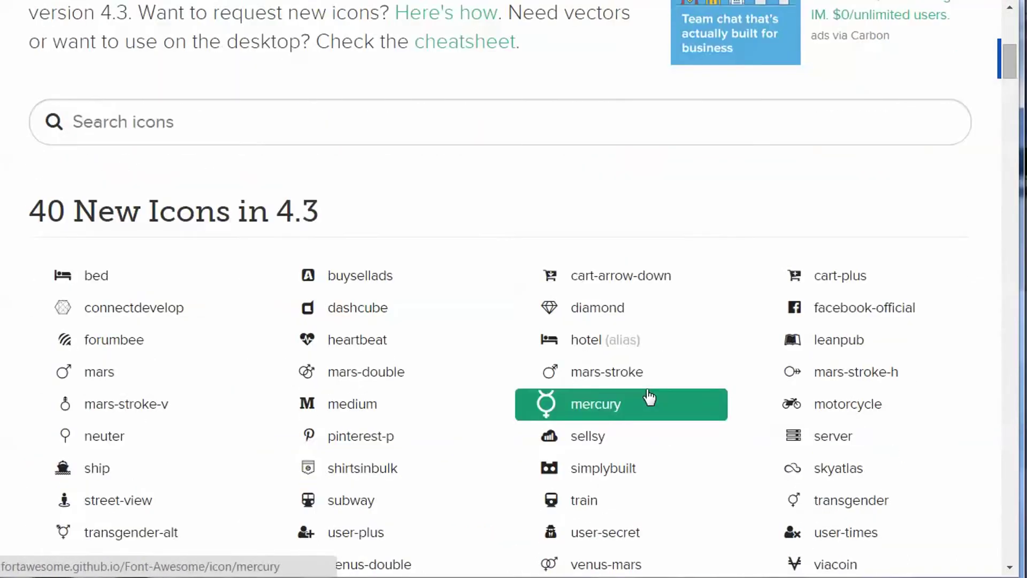
{"action": "scroll", "coordinate": [719, 386], "scroll_direction": "down", "scroll_amount": 3}
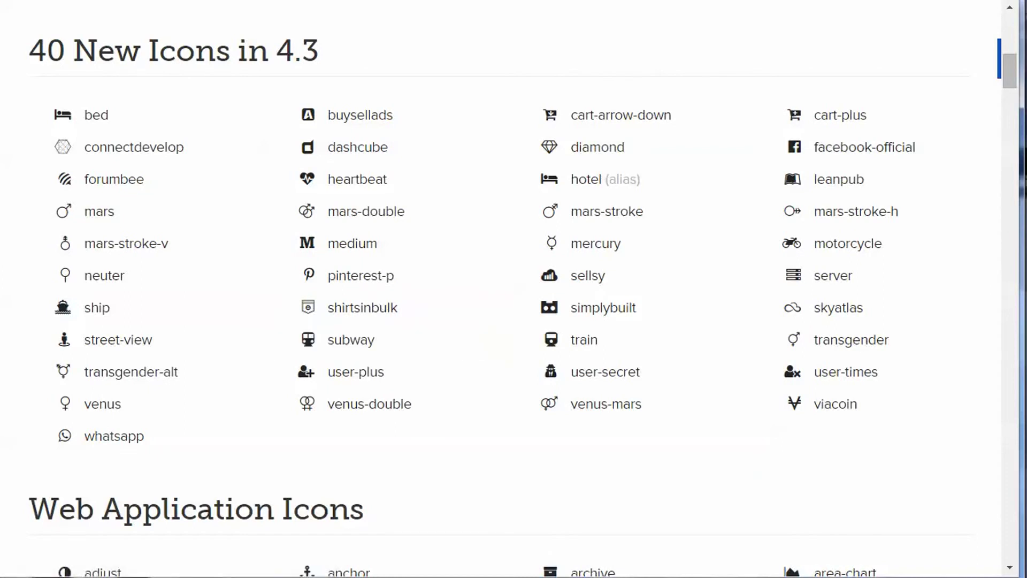
Step: Return to the Search Links menu, complete the Browse by City CSS class as fa-subway, and save the menu
{"action": "key", "text": "ctrl+shift+Tab"}
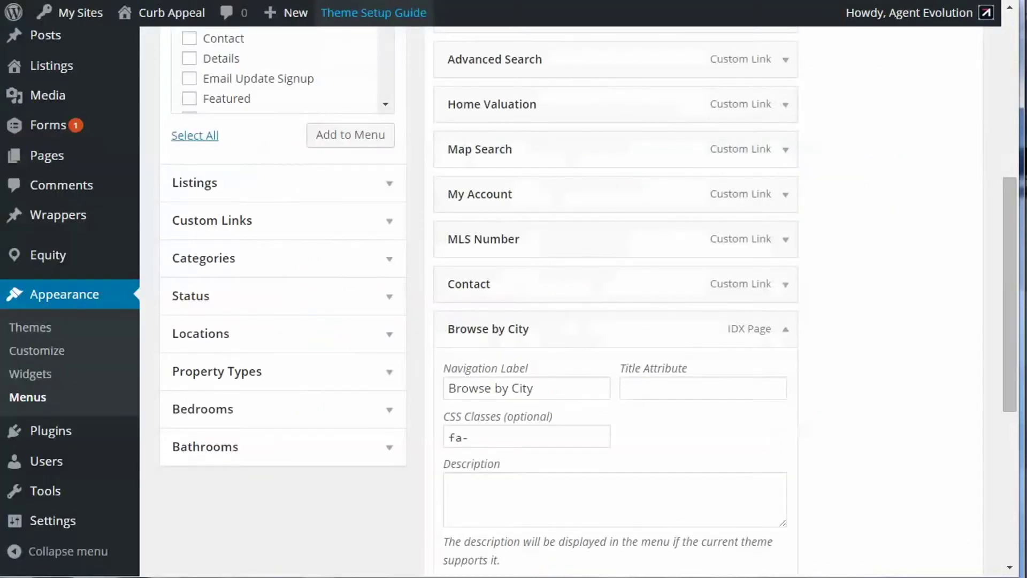
{"action": "left_click", "coordinate": [502, 434]}
{"action": "type", "text": "sub"}
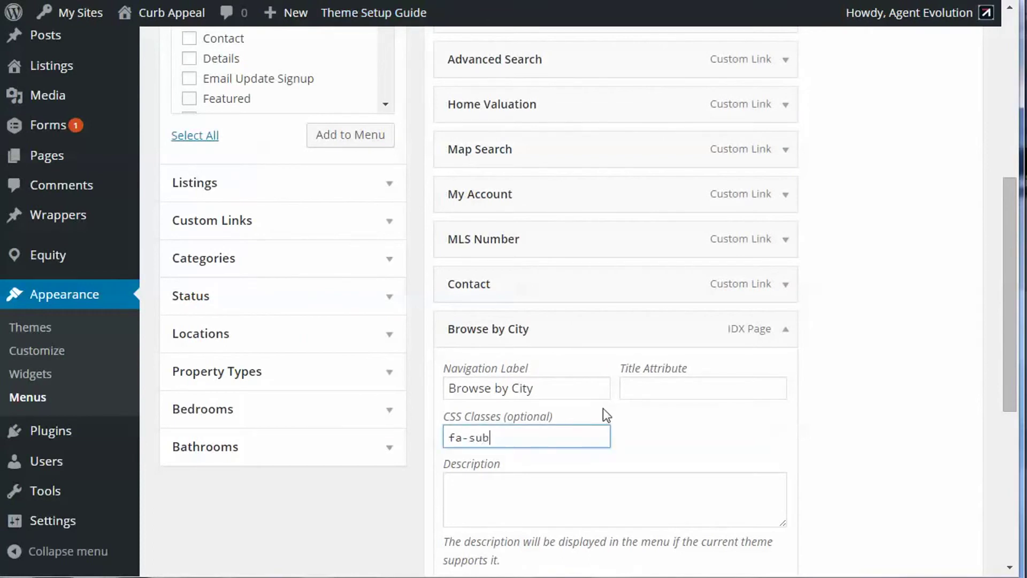
{"action": "type", "text": "way"}
{"action": "scroll", "coordinate": [763, 312], "scroll_direction": "down", "scroll_amount": 3}
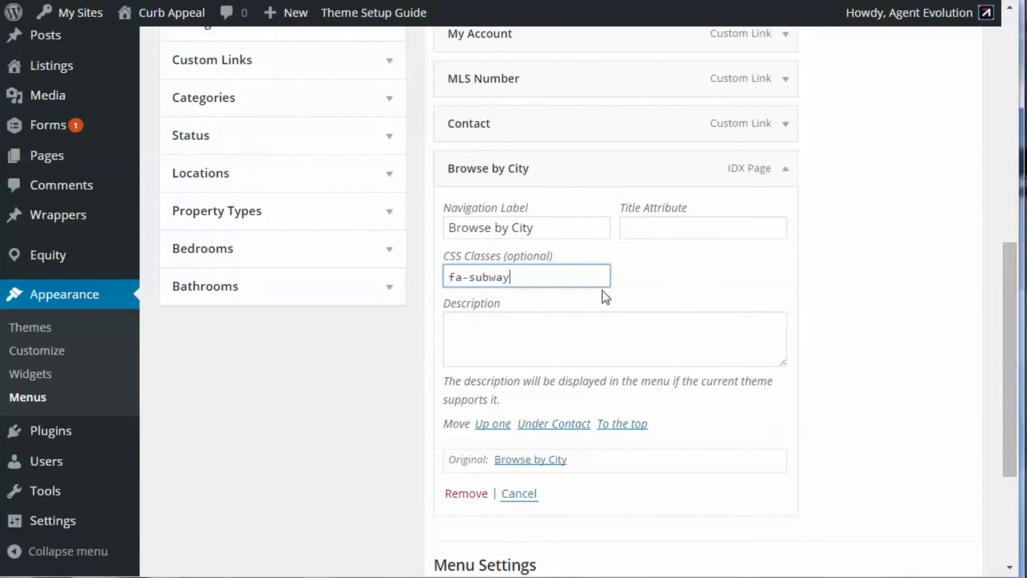
{"action": "scroll", "coordinate": [666, 295], "scroll_direction": "down", "scroll_amount": 4}
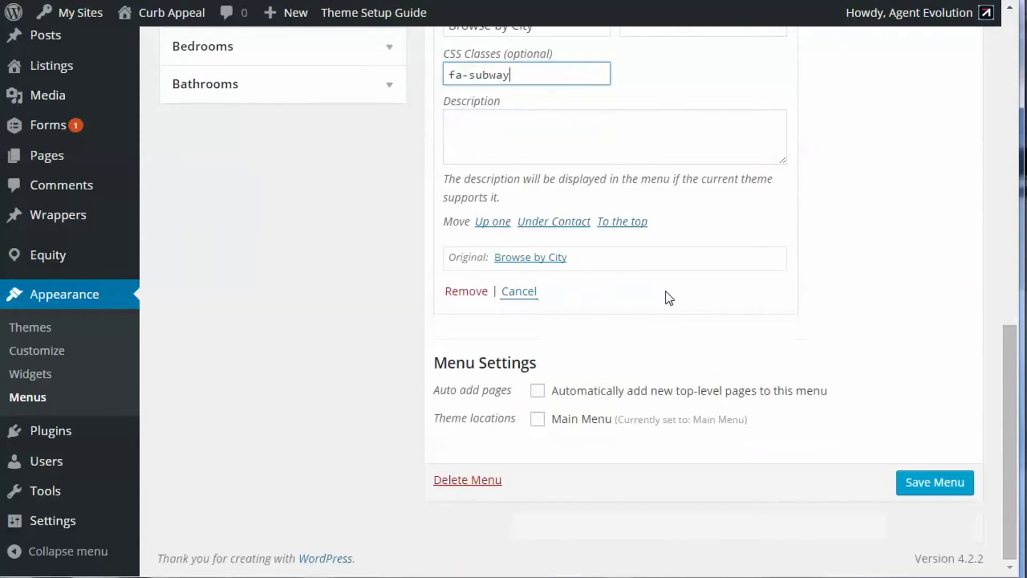
{"action": "left_click", "coordinate": [918, 483]}
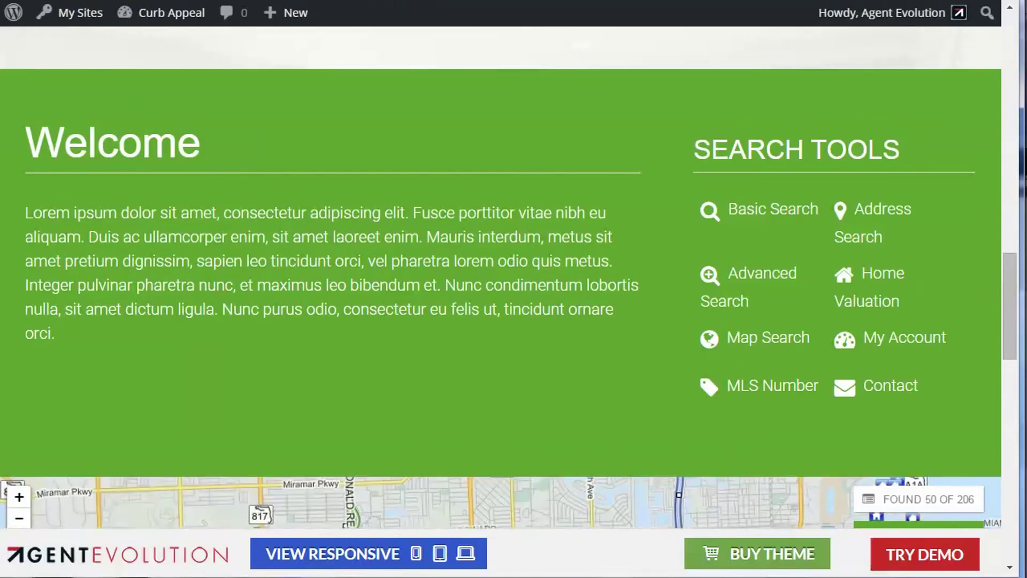
{"action": "left_click", "coordinate": [919, 210]}
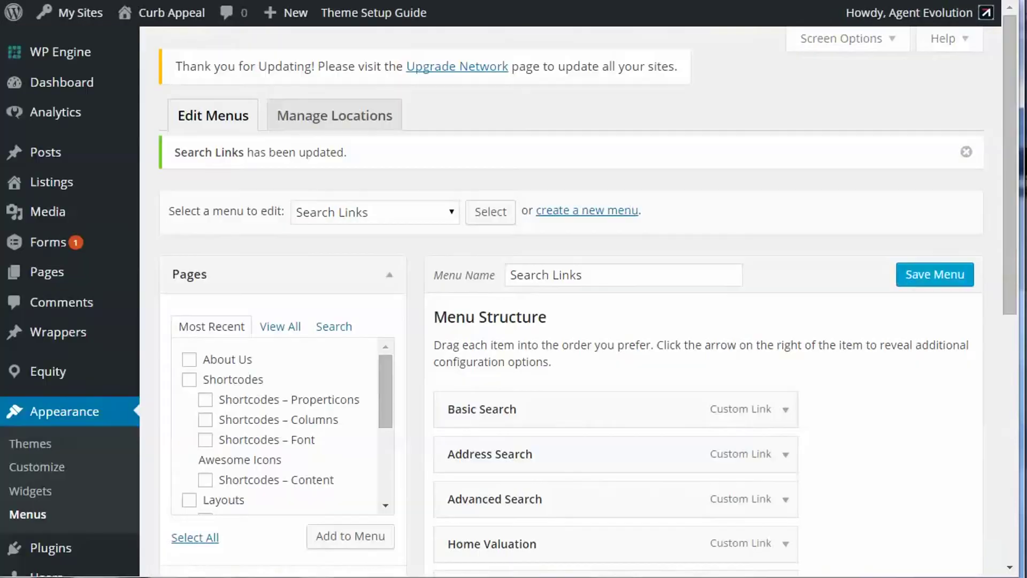
Step: Remove the Browse by City item from the Search Links menu and save the menu
{"action": "scroll", "coordinate": [813, 387], "scroll_direction": "down", "scroll_amount": 6}
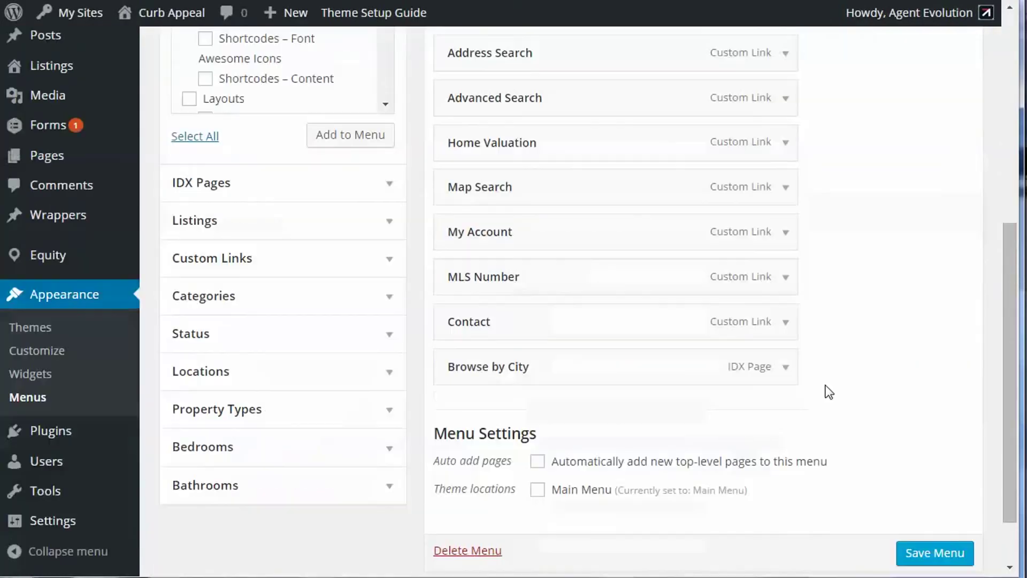
{"action": "left_click", "coordinate": [785, 369]}
{"action": "scroll", "coordinate": [792, 383], "scroll_direction": "down", "scroll_amount": 5}
{"action": "left_click", "coordinate": [466, 372]}
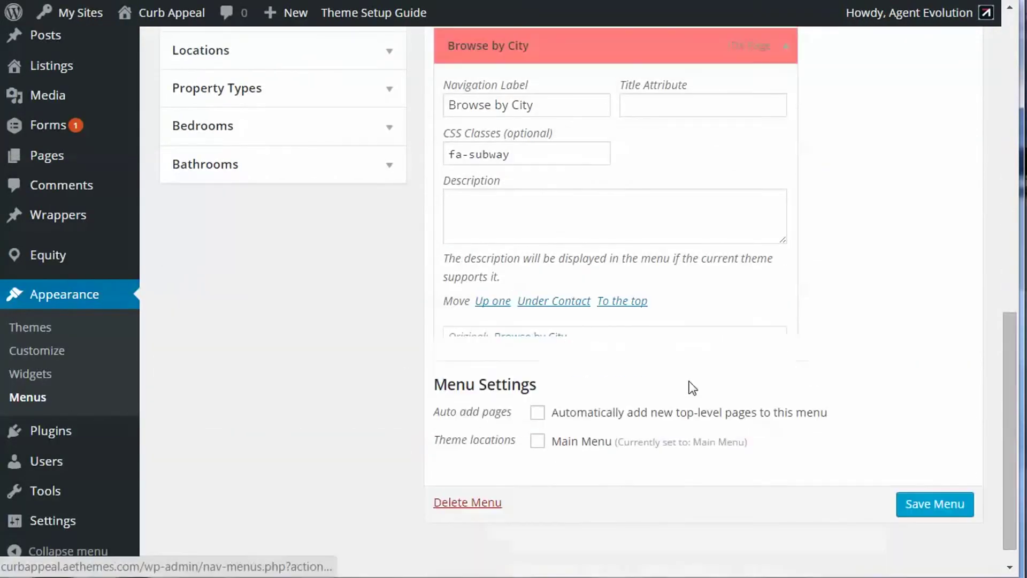
{"action": "left_click", "coordinate": [936, 230]}
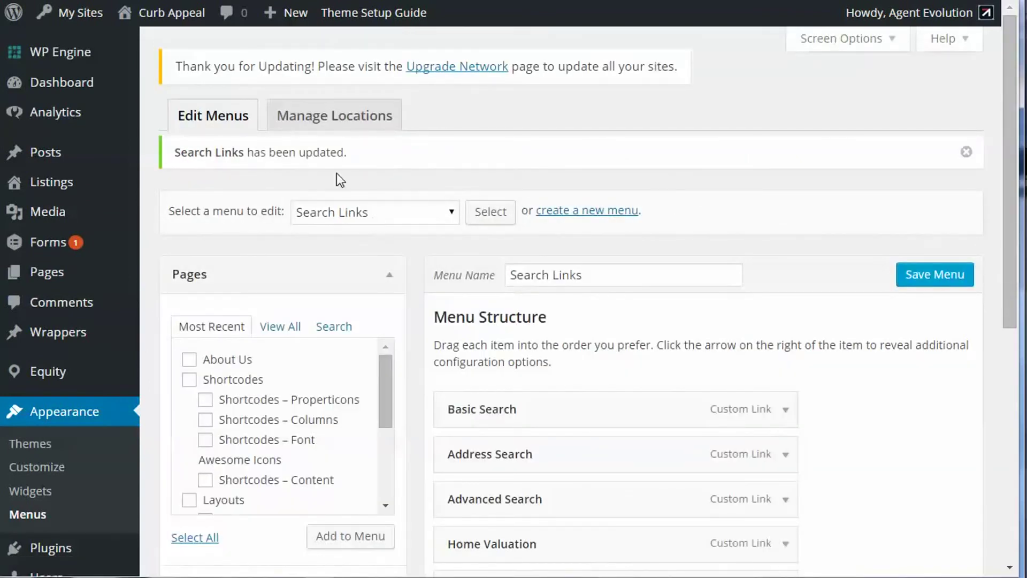
Step: Open the theme's widget settings and expand the Home Middle Right widget area
{"action": "left_click", "coordinate": [31, 492]}
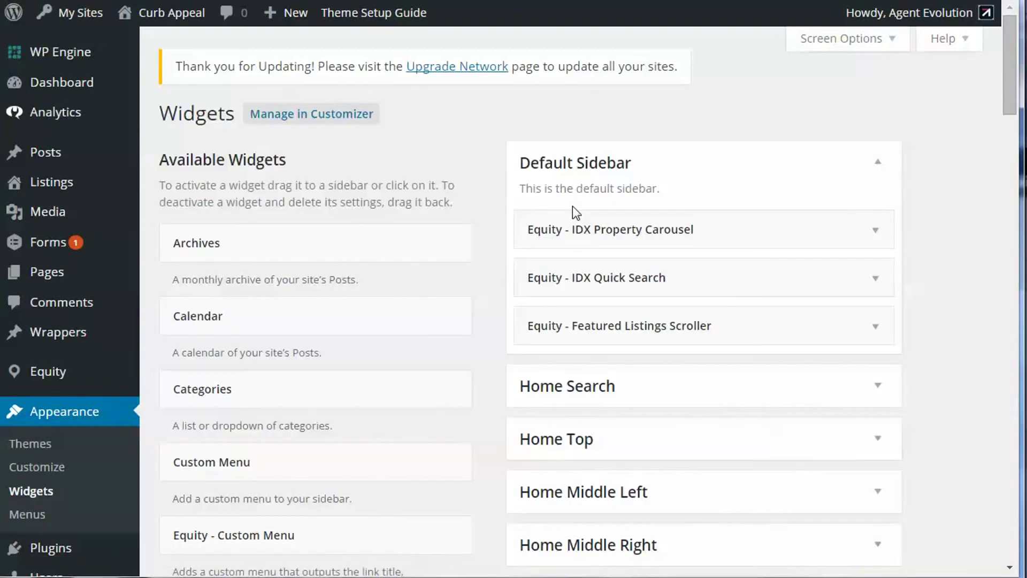
{"action": "scroll", "coordinate": [885, 334], "scroll_direction": "down", "scroll_amount": 7}
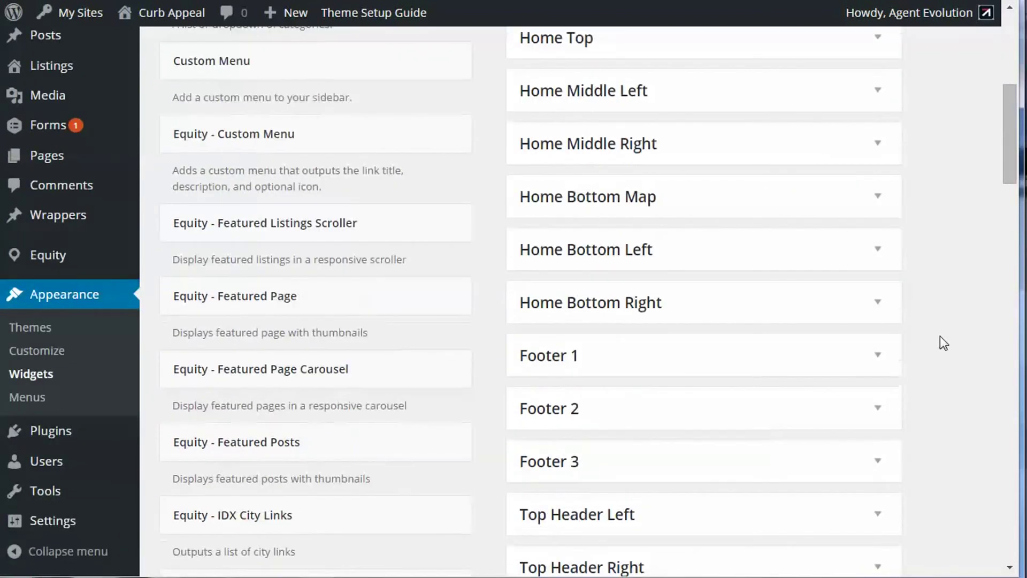
{"action": "left_click", "coordinate": [878, 145]}
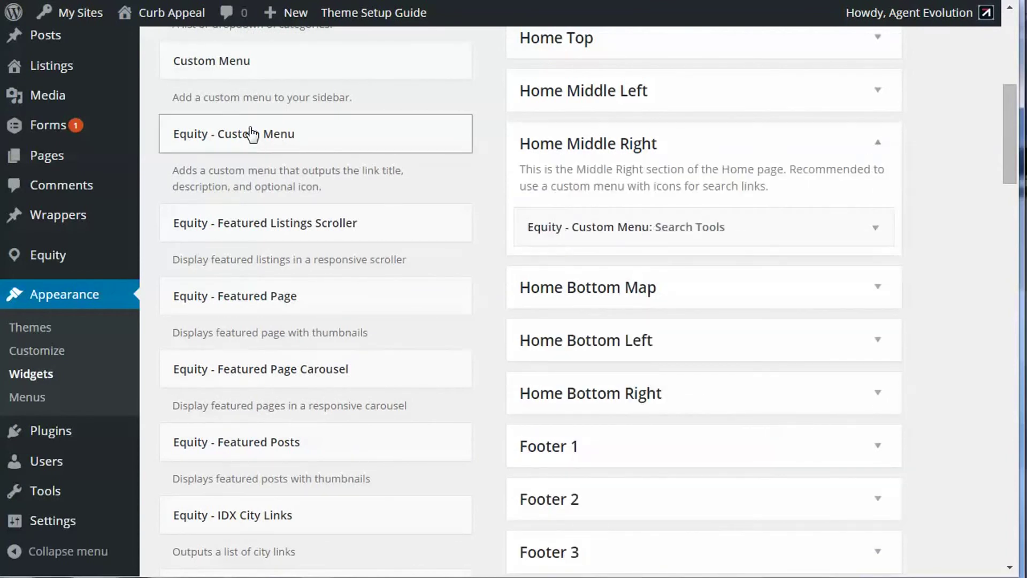
{"action": "mouse_move", "coordinate": [250, 133]}
{"action": "left_mouse_down"}
{"action": "mouse_move", "coordinate": [662, 177]}
{"action": "mouse_move", "coordinate": [355, 161]}
{"action": "mouse_move", "coordinate": [246, 133]}
{"action": "left_mouse_up"}
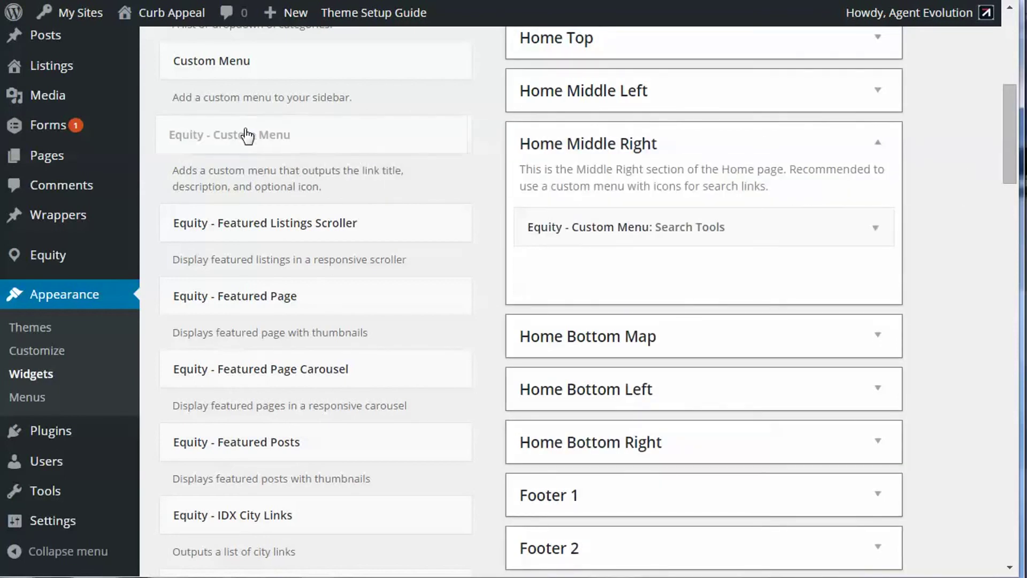
Step: Expand the Equity - Custom Menu widget in Home Middle Right, choose Search Links as its menu, keep the title Search Tools, and save it
{"action": "left_click", "coordinate": [875, 236]}
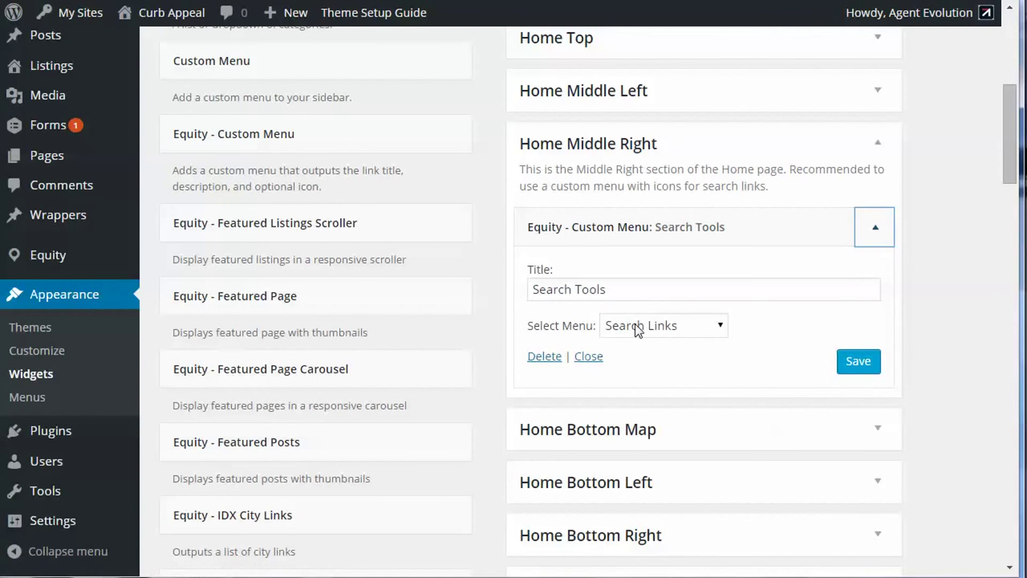
{"action": "left_click", "coordinate": [639, 329]}
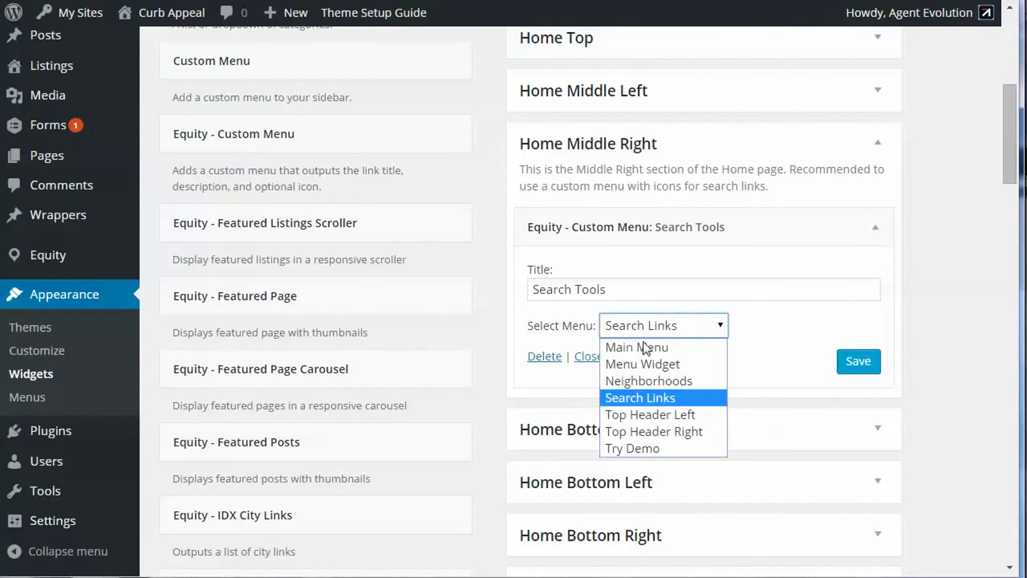
{"action": "left_click", "coordinate": [643, 398]}
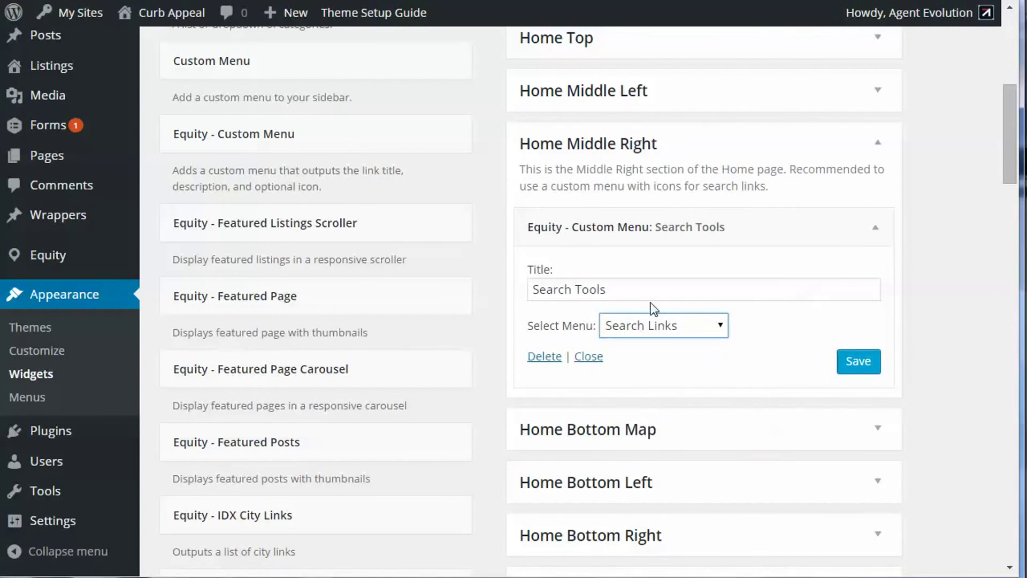
{"action": "left_click", "coordinate": [635, 291]}
{"action": "left_click_drag", "start_coordinate": [635, 291], "coordinate": [507, 292]}
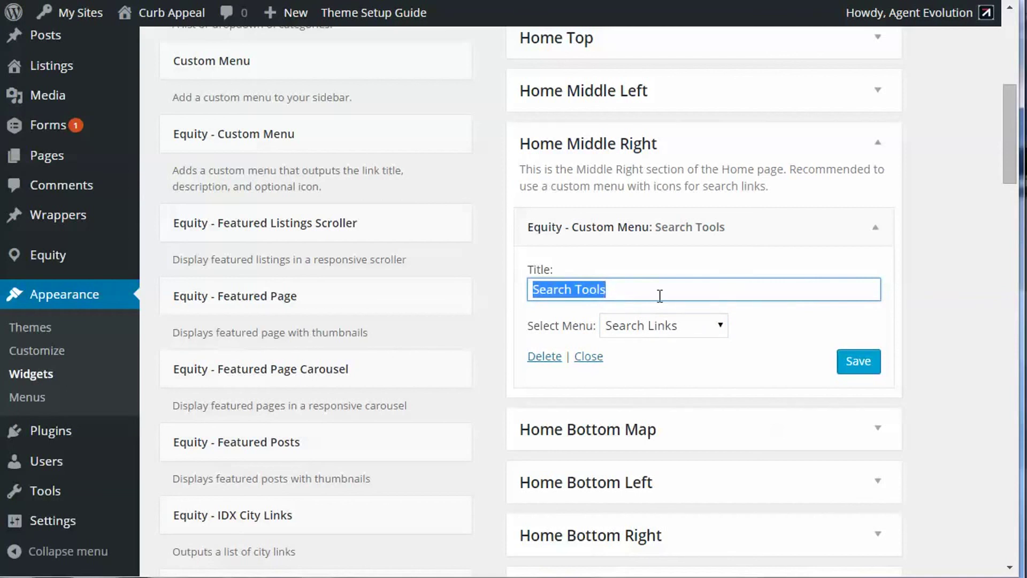
{"action": "left_click", "coordinate": [704, 292]}
{"action": "left_click", "coordinate": [859, 366]}
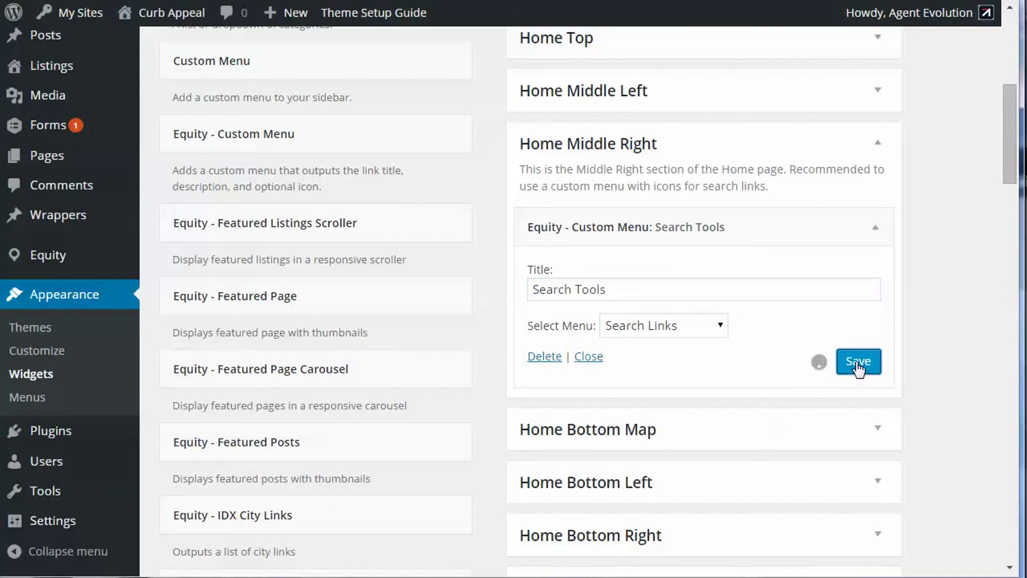